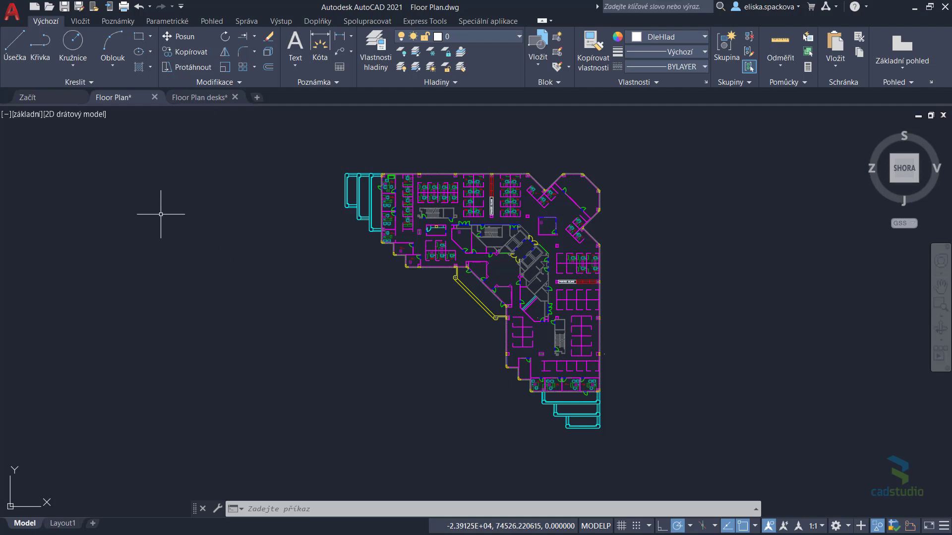
List the drawing's saved model views: odměř, ořež, přeruš and základní.
click(32, 118)
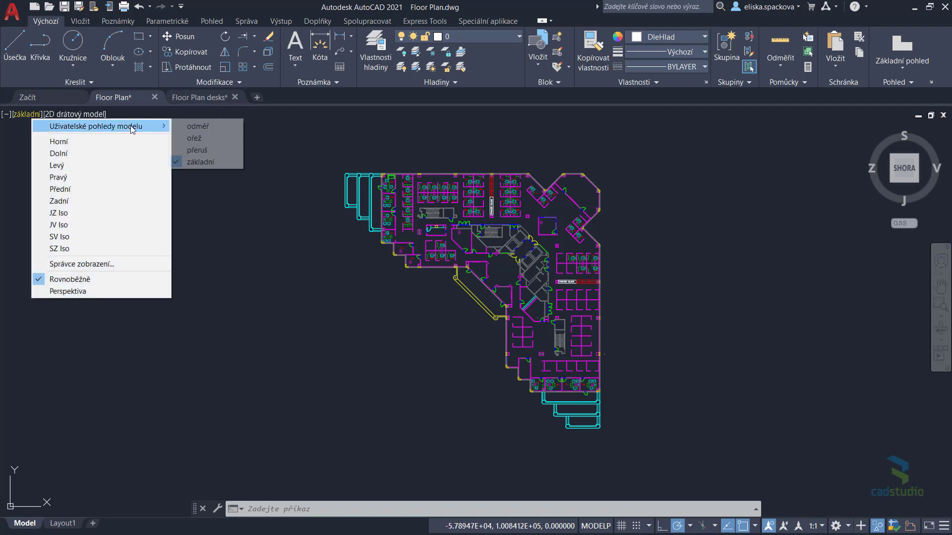
Restore view ořez and trim the two blue line pieces across the double doorway.
click(201, 139)
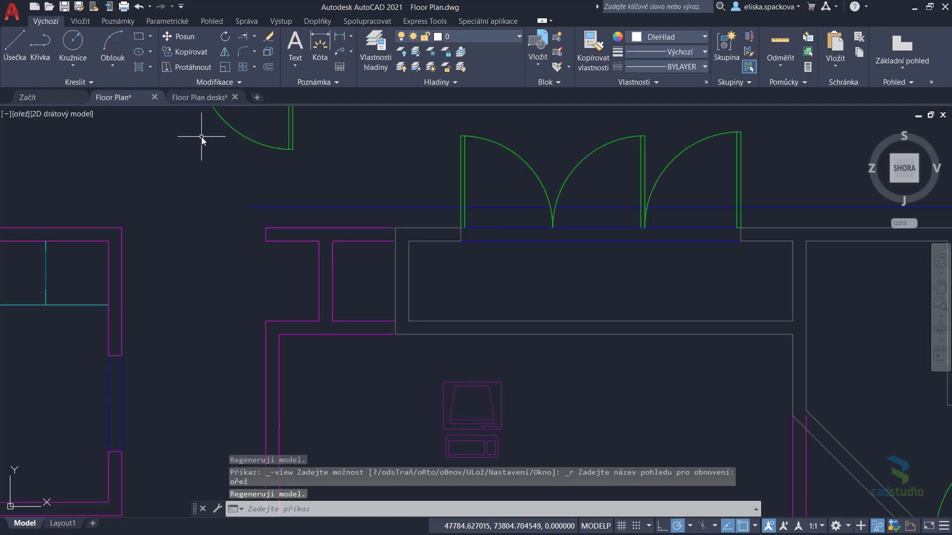
click(254, 37)
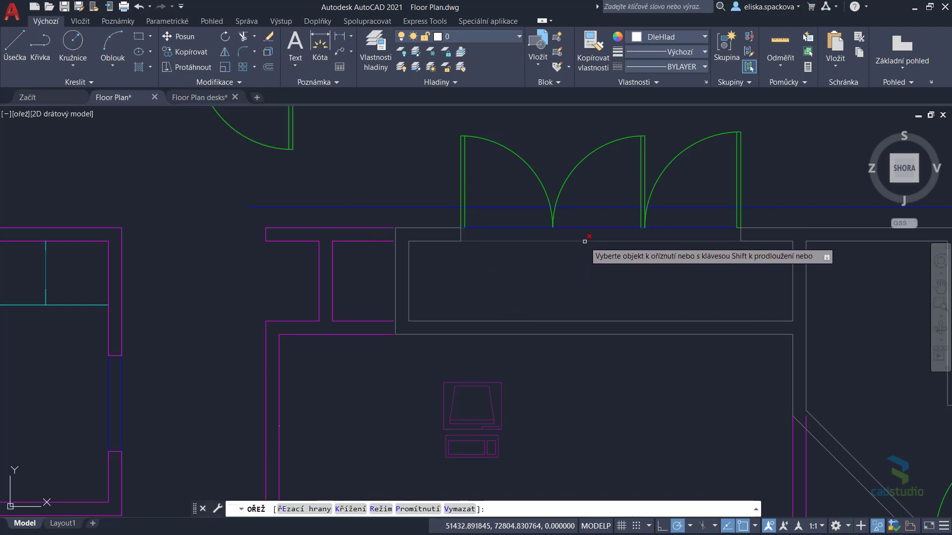
click(515, 226)
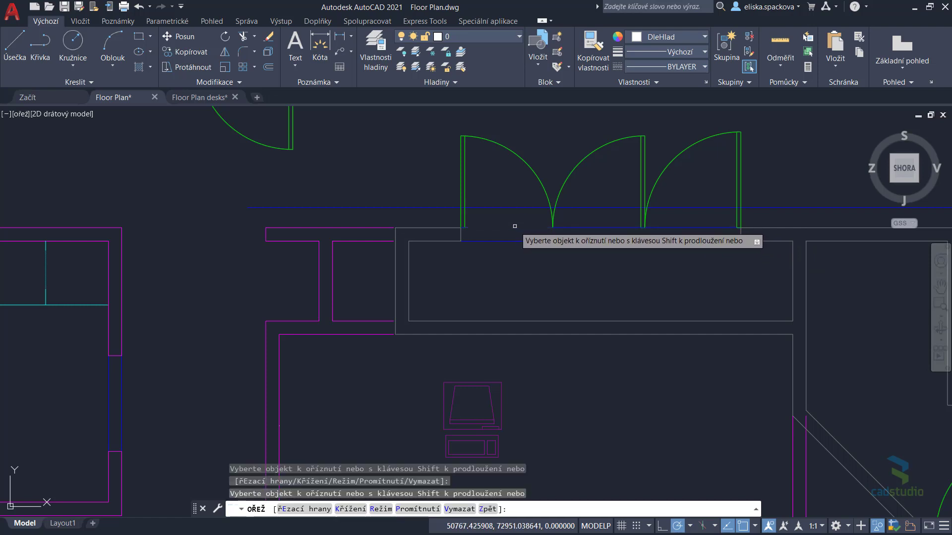
click(673, 227)
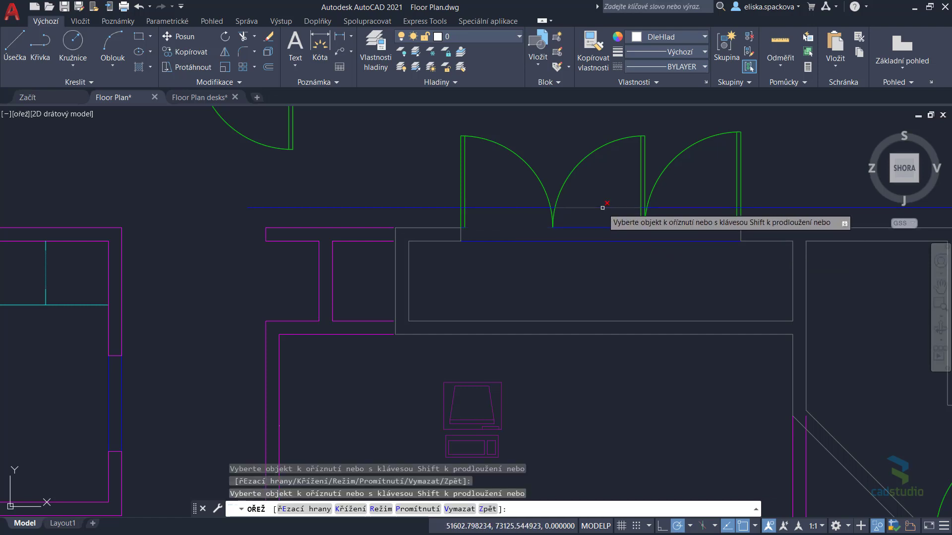
key(Return)
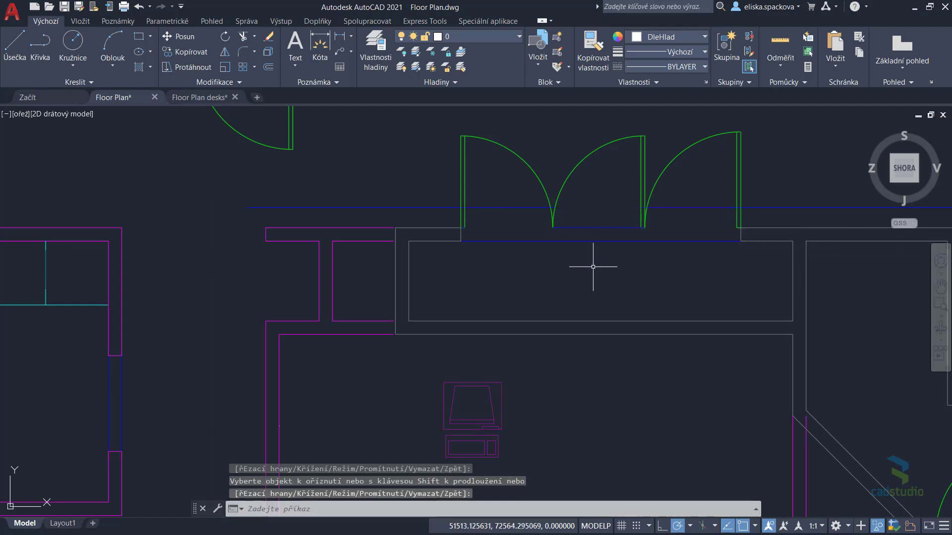
Extend the short wall line up to the wall above it.
click(255, 38)
click(270, 81)
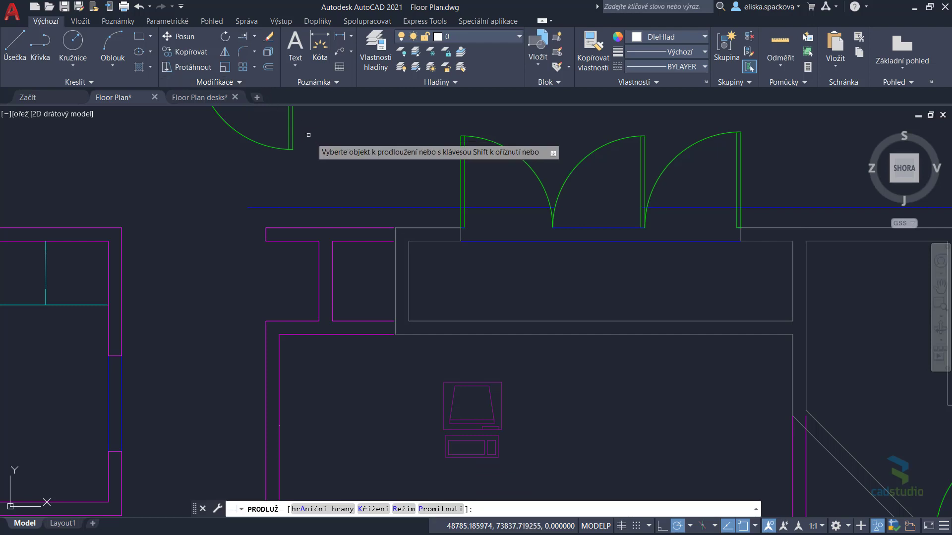
click(321, 251)
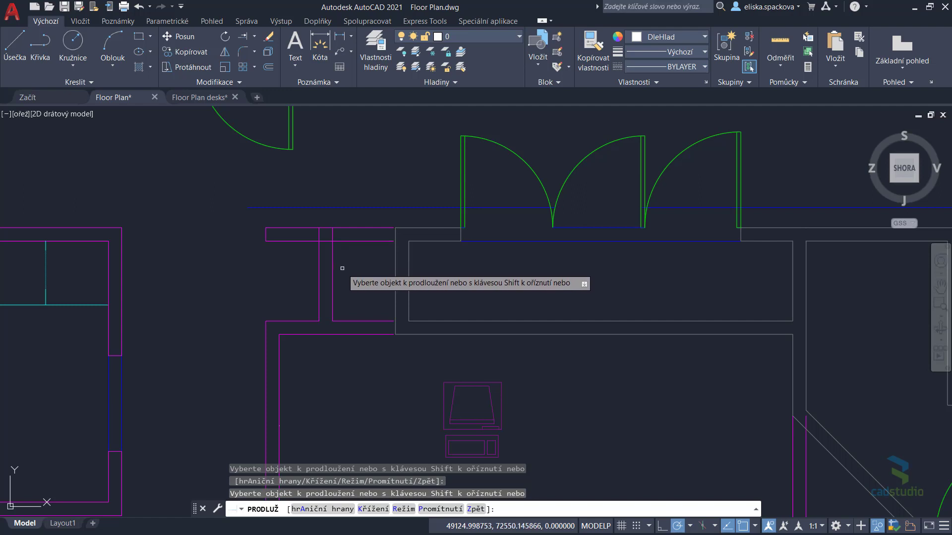
key(Return)
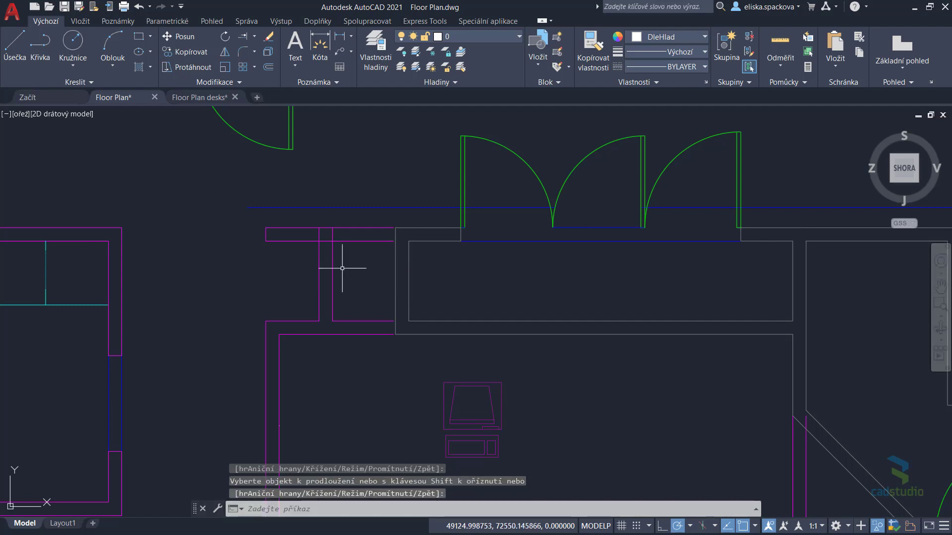
Restore the saved view přeruš showing the single room with desk.
click(21, 116)
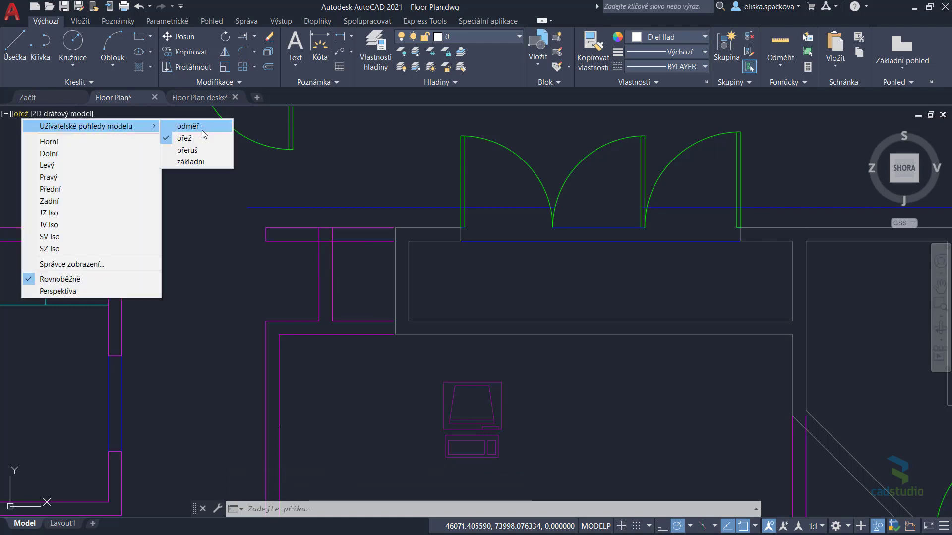
click(200, 148)
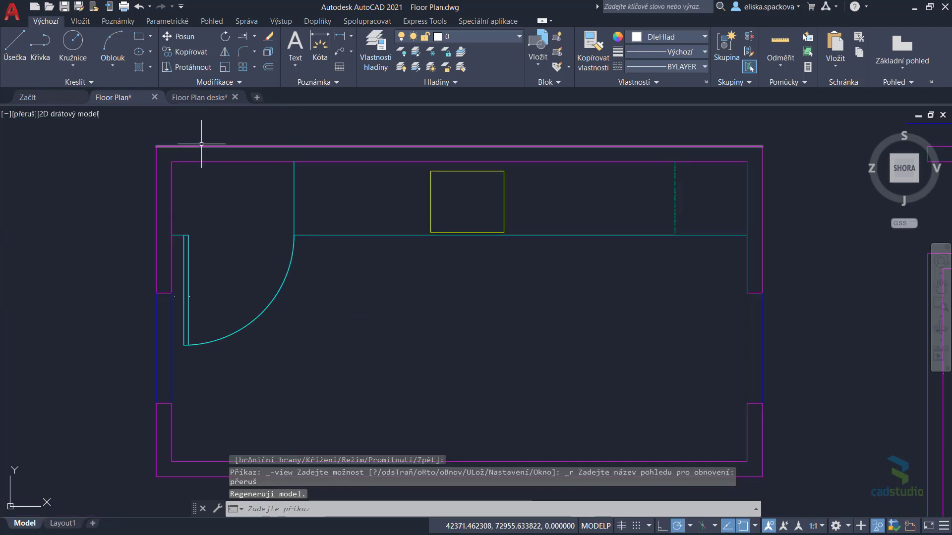
click(230, 84)
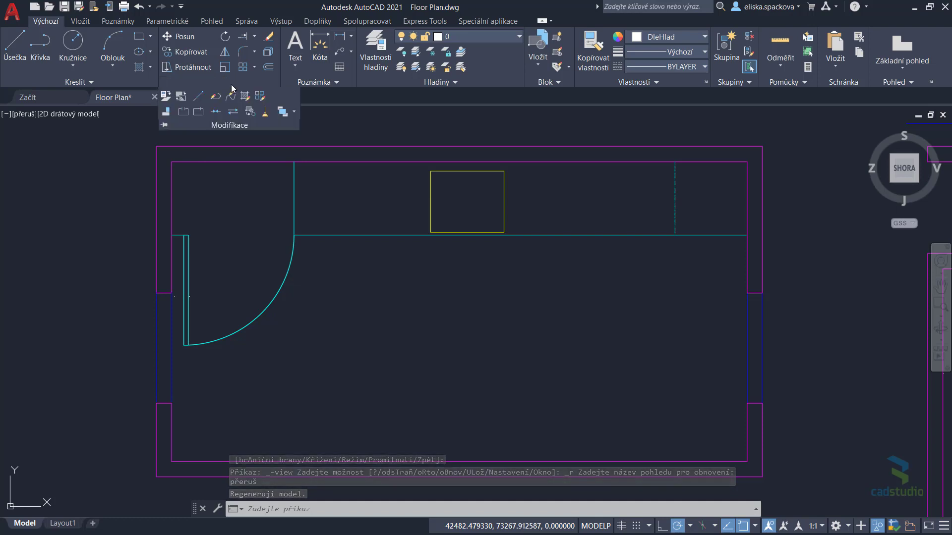
Break the room's bottom wall at a Nearest-snapped point and check the split piece.
click(200, 115)
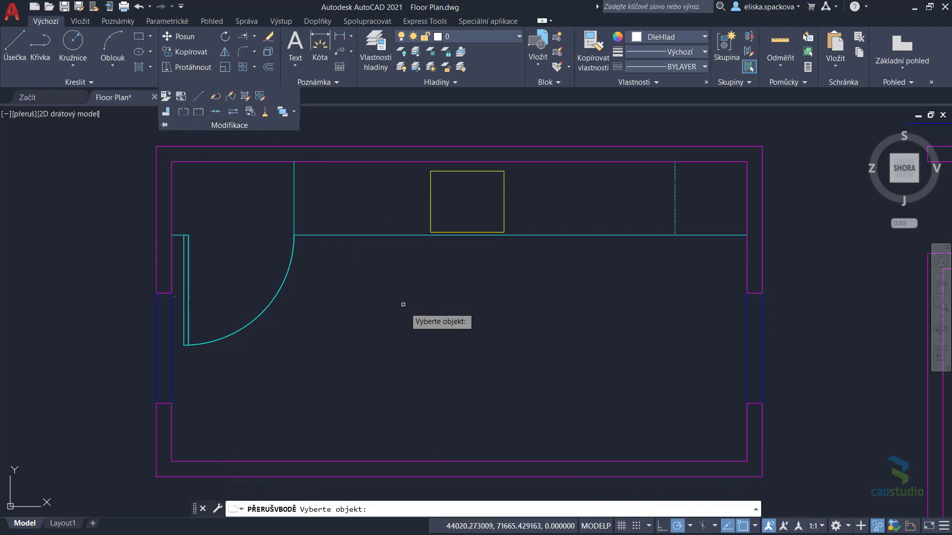
click(450, 461)
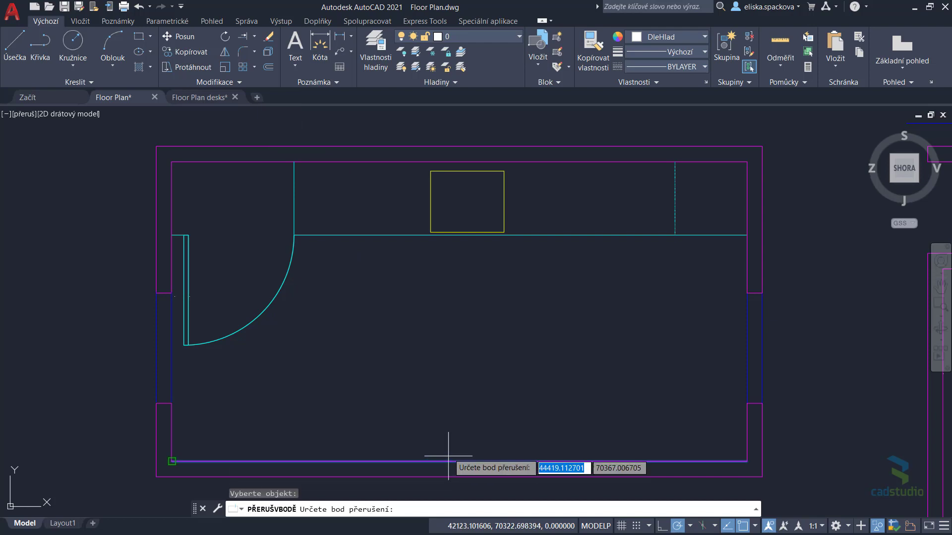
shift+right_click(448, 450)
click(478, 397)
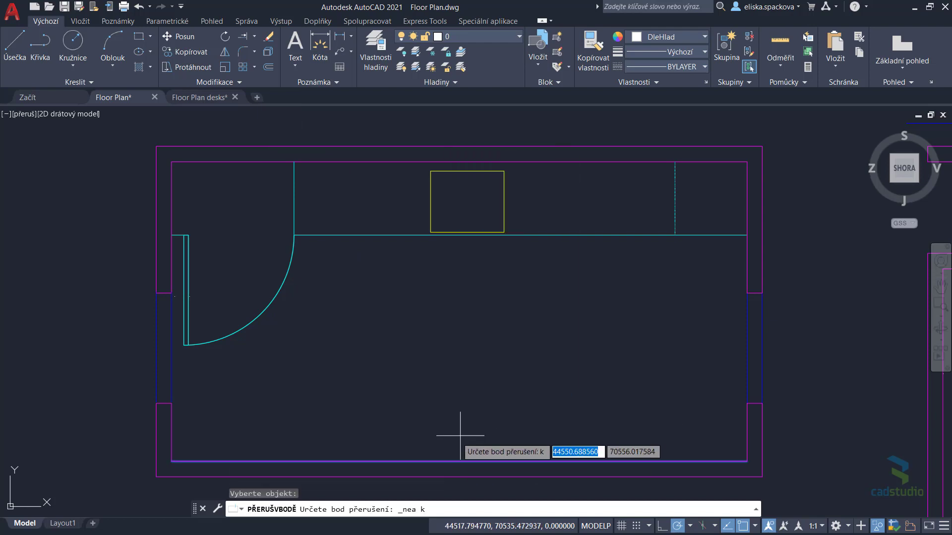
click(392, 458)
click(401, 457)
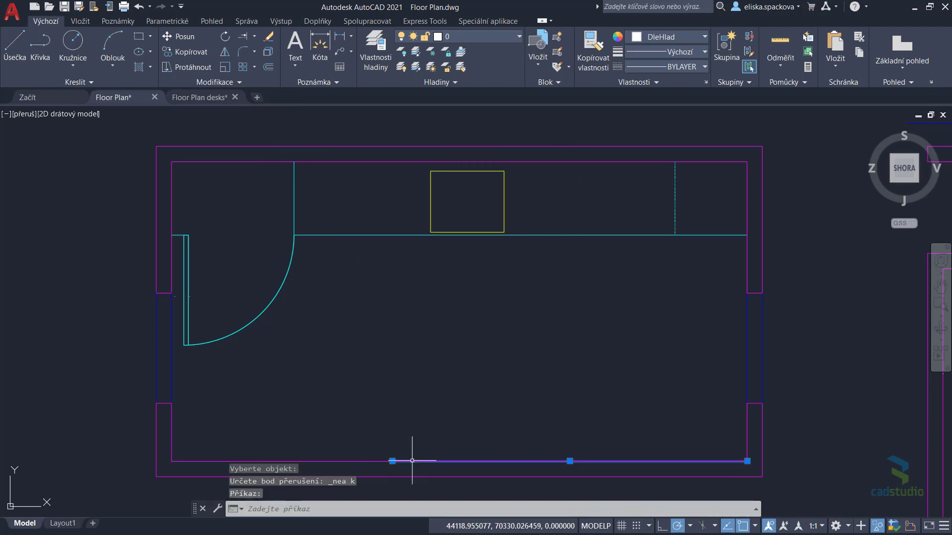
key(Escape)
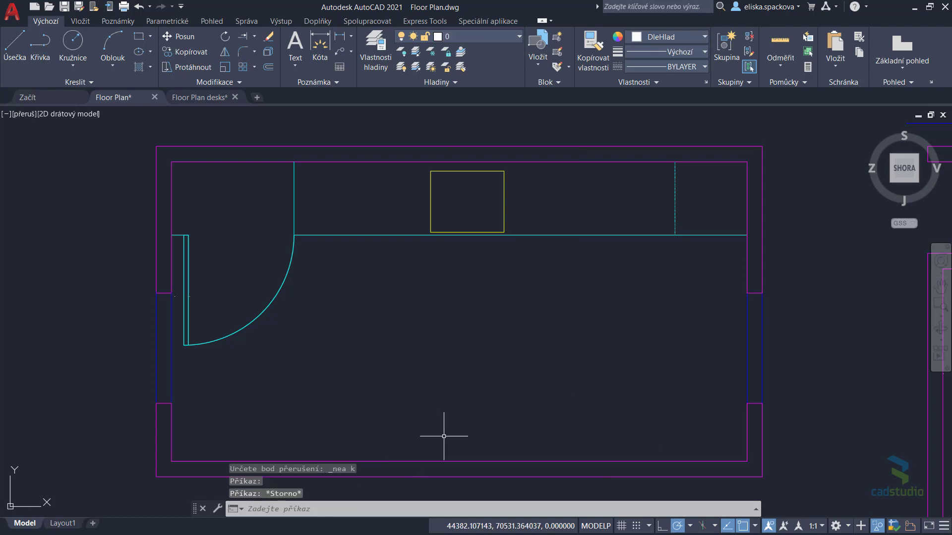
Break the bottom wall at a second Nearest-snapped point and check all three pieces.
key(Return)
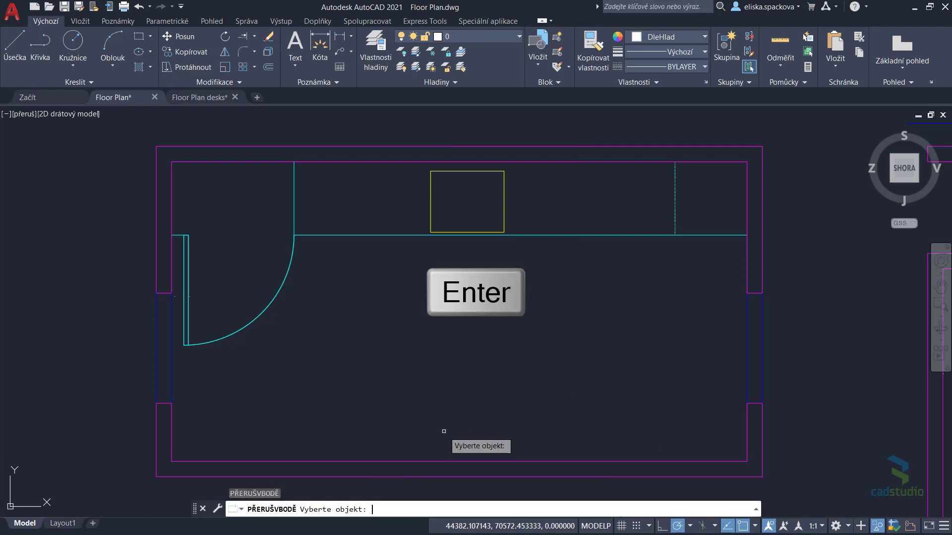
click(476, 461)
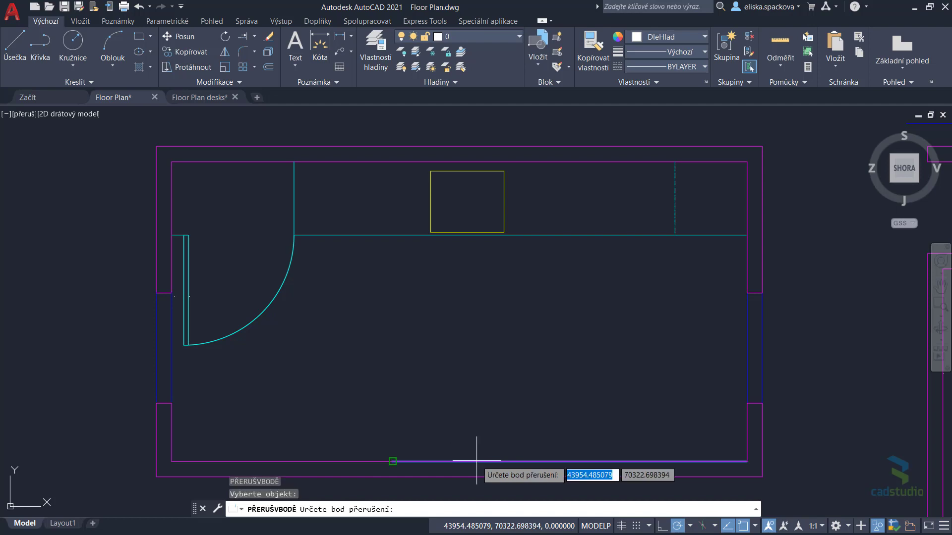
shift+right_click(479, 448)
click(511, 407)
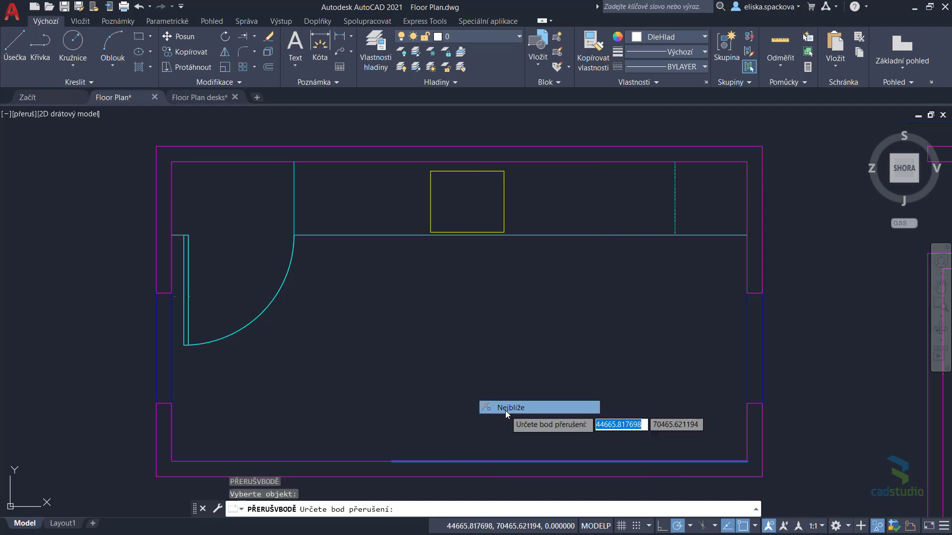
click(531, 457)
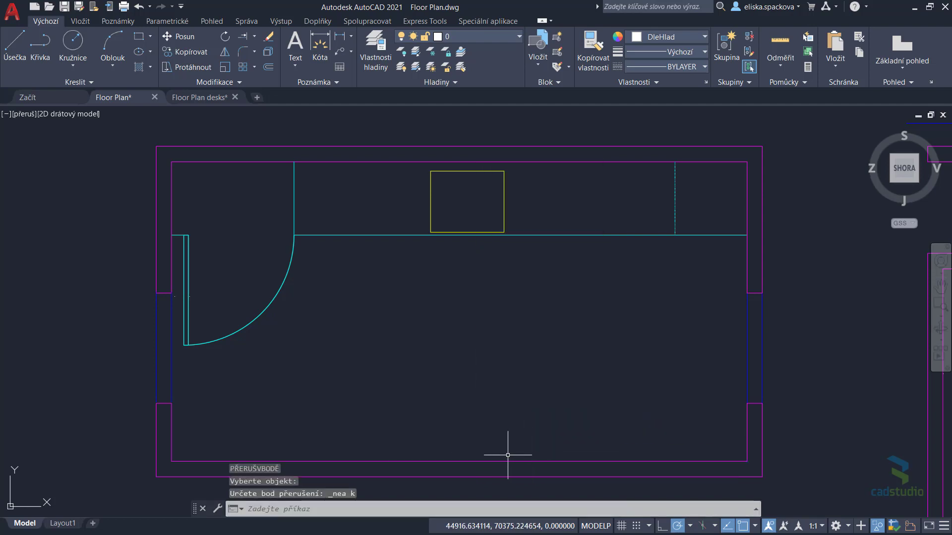
click(527, 453)
click(488, 465)
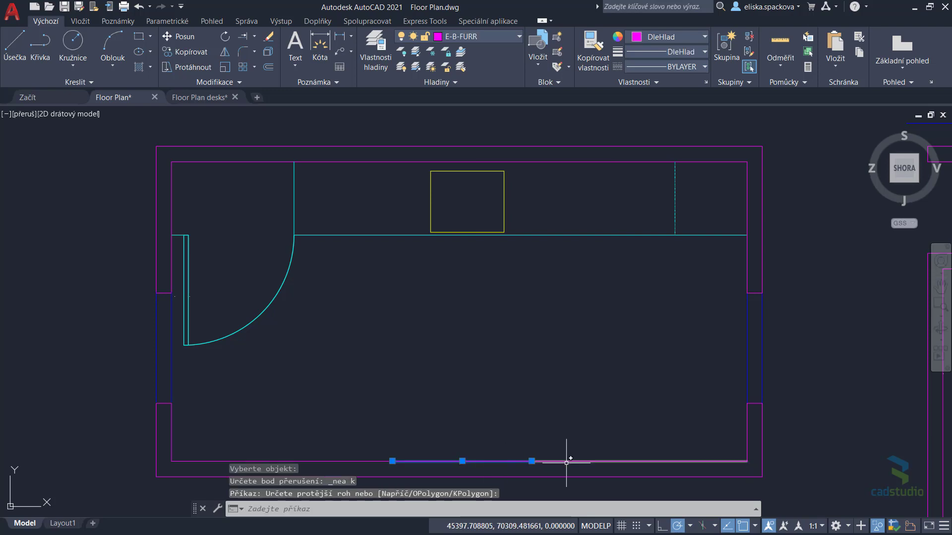
key(Escape)
click(582, 461)
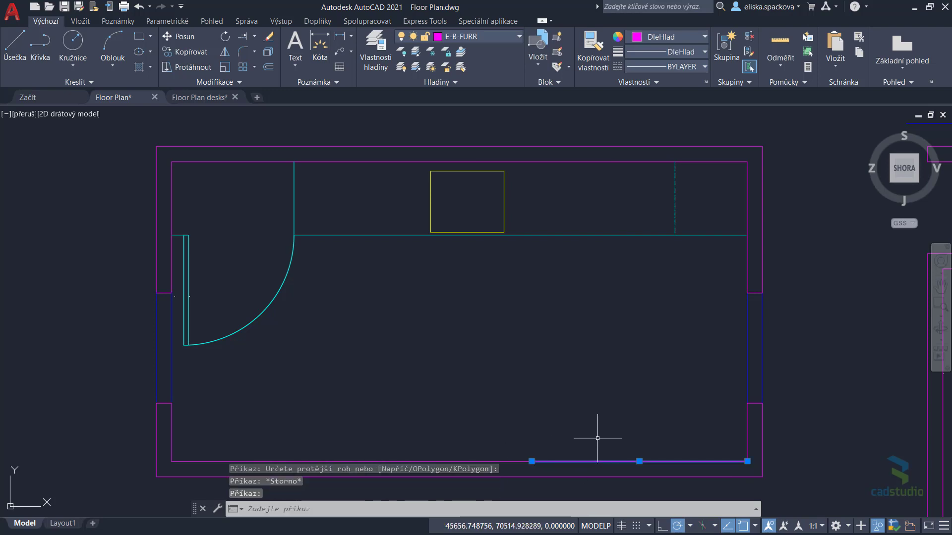
key(Escape)
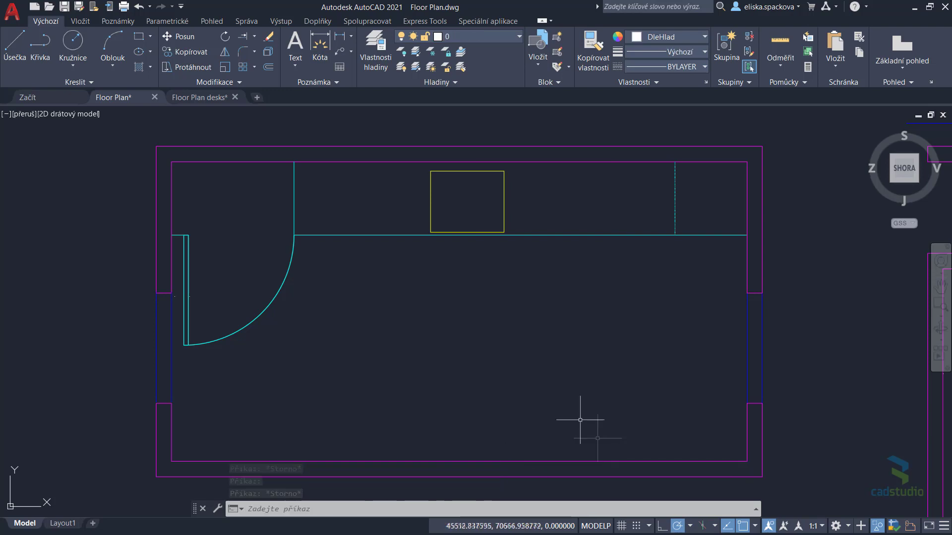
In view odměř, Quick Measure the corridor and angled room areas (angled room 19673132.16, perimeter 19578.64).
click(30, 115)
click(196, 137)
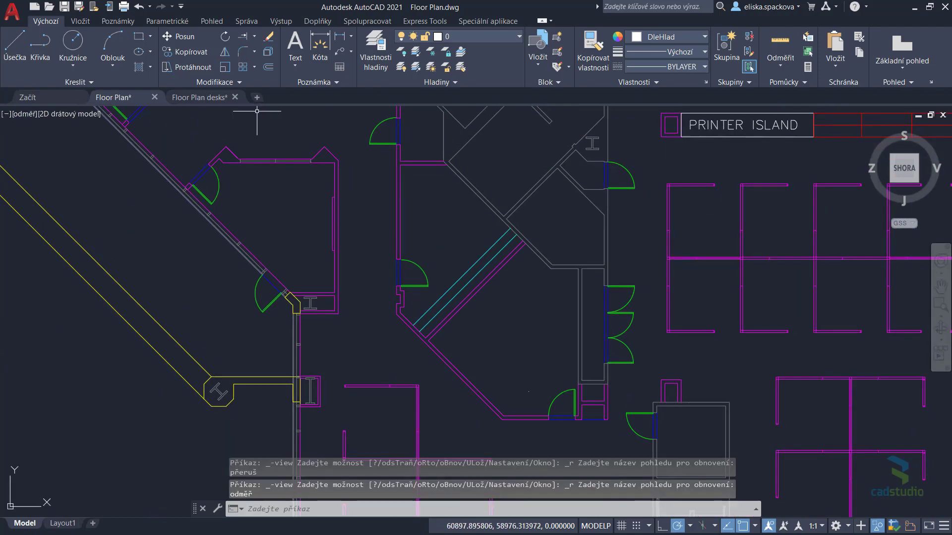
click(780, 59)
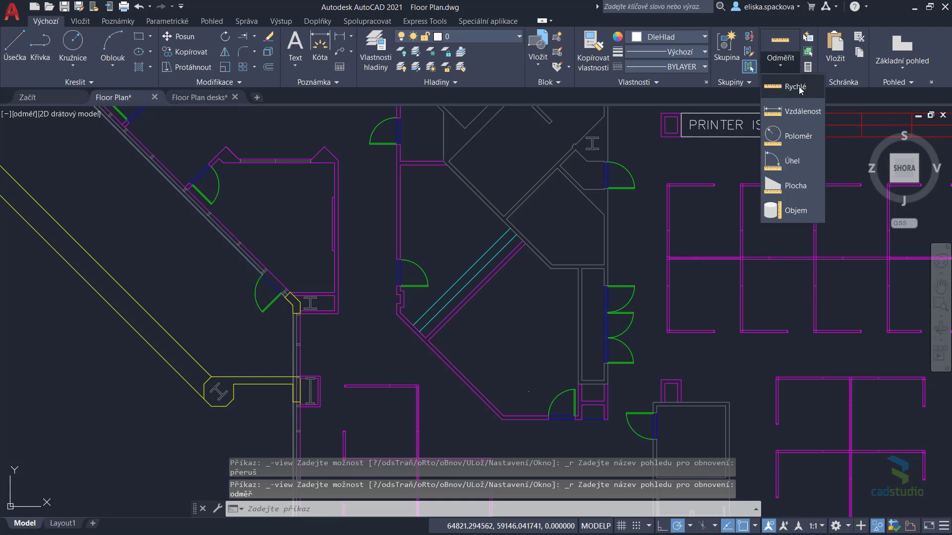
click(795, 87)
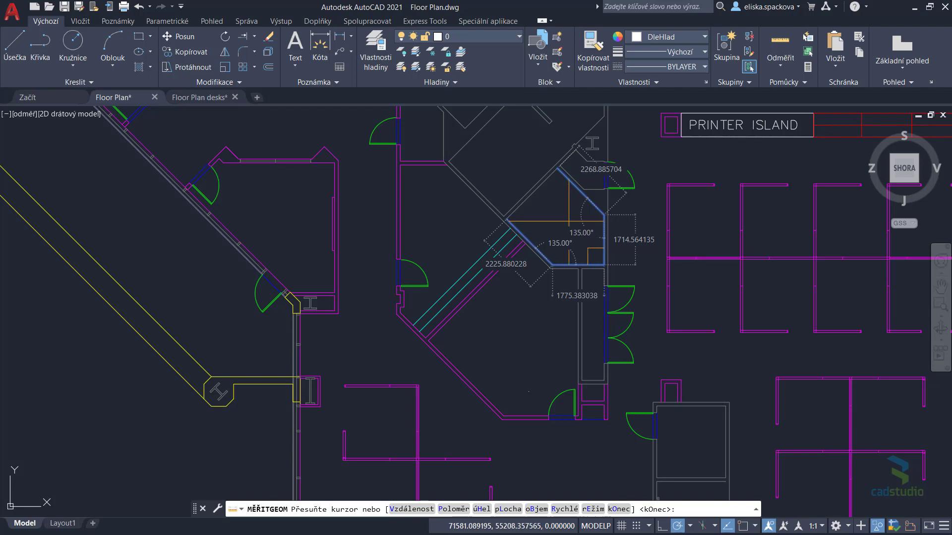
click(568, 221)
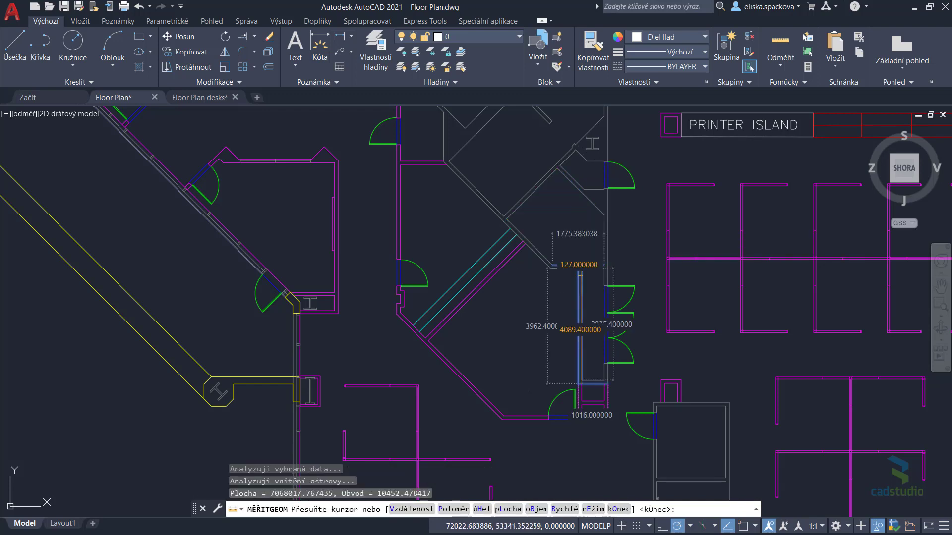
click(592, 294)
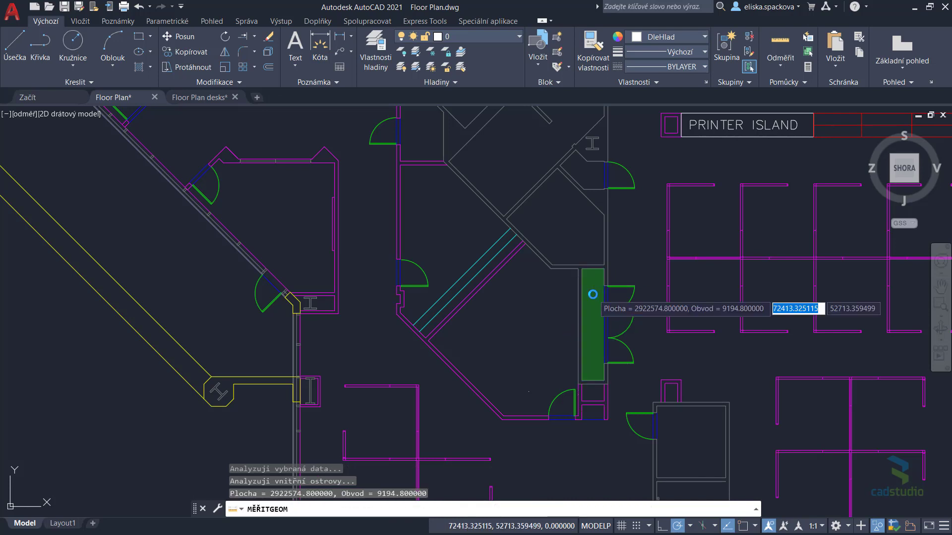
key(Escape)
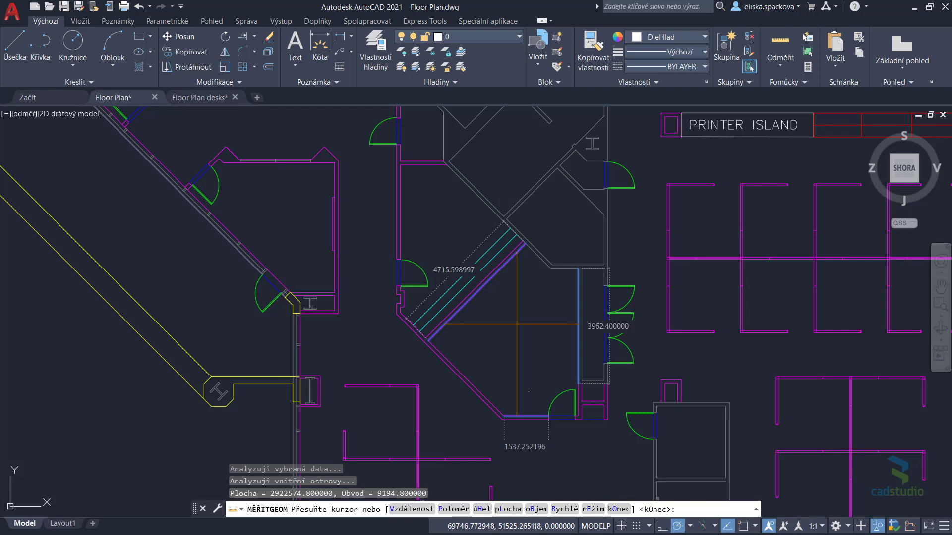
click(497, 339)
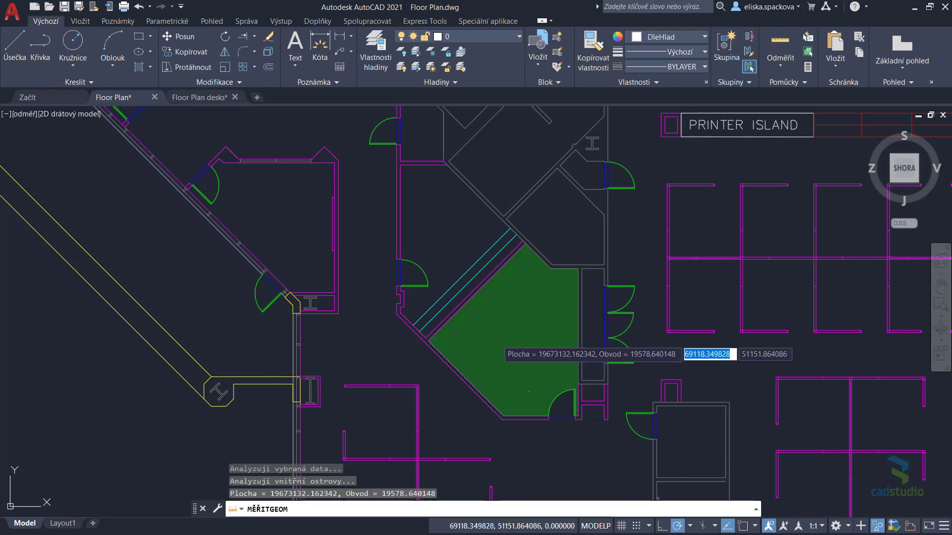
key(Escape)
key(Escape)
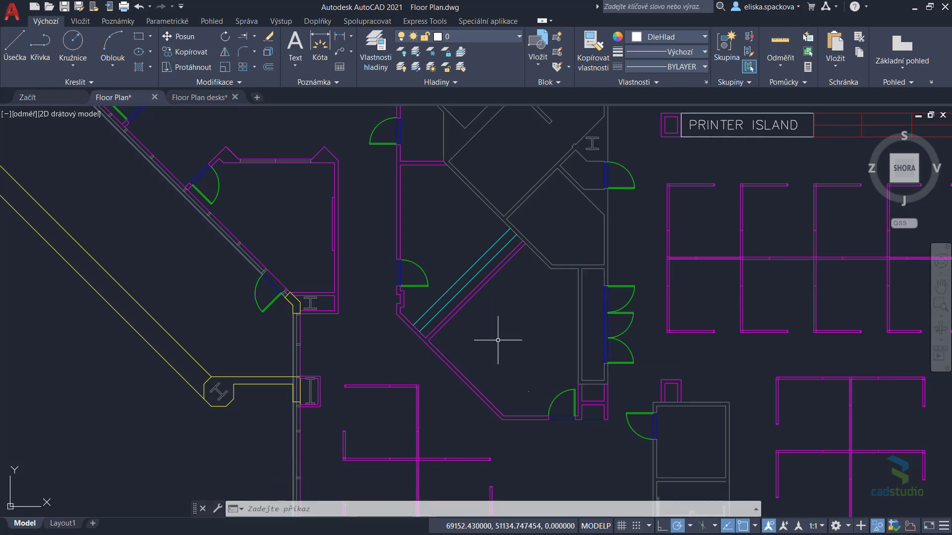
Draw a rectangular revision cloud with 2000 arc length around the angled room and central walls.
click(78, 82)
click(88, 112)
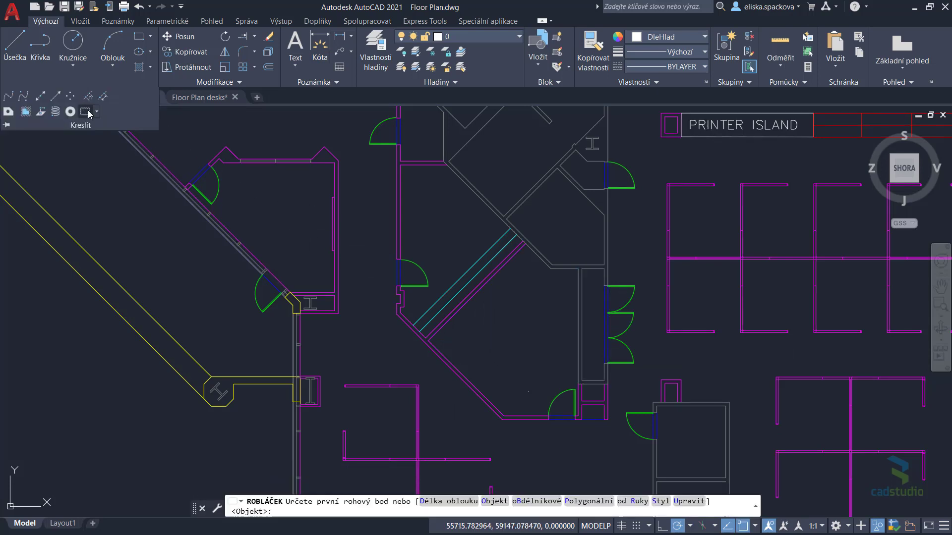
text(D)
key(Return)
key(Return)
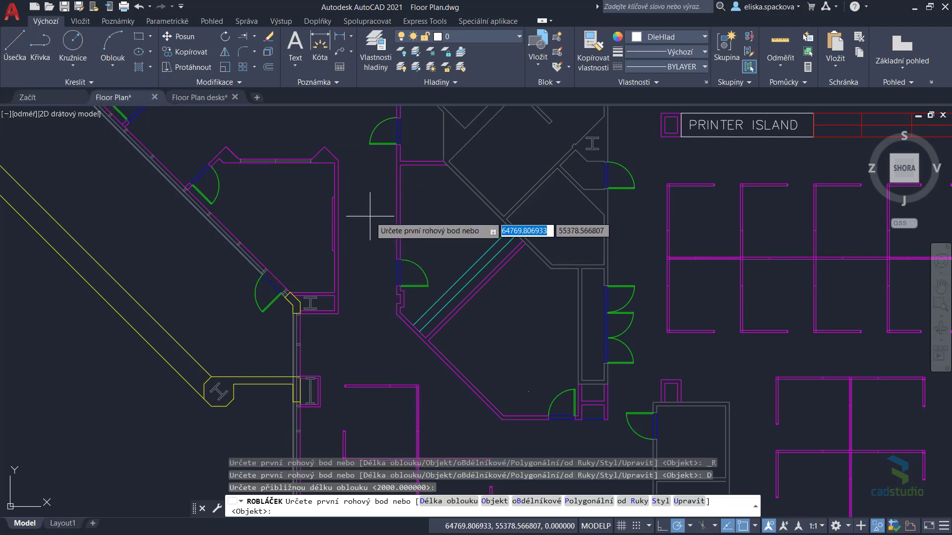
click(368, 214)
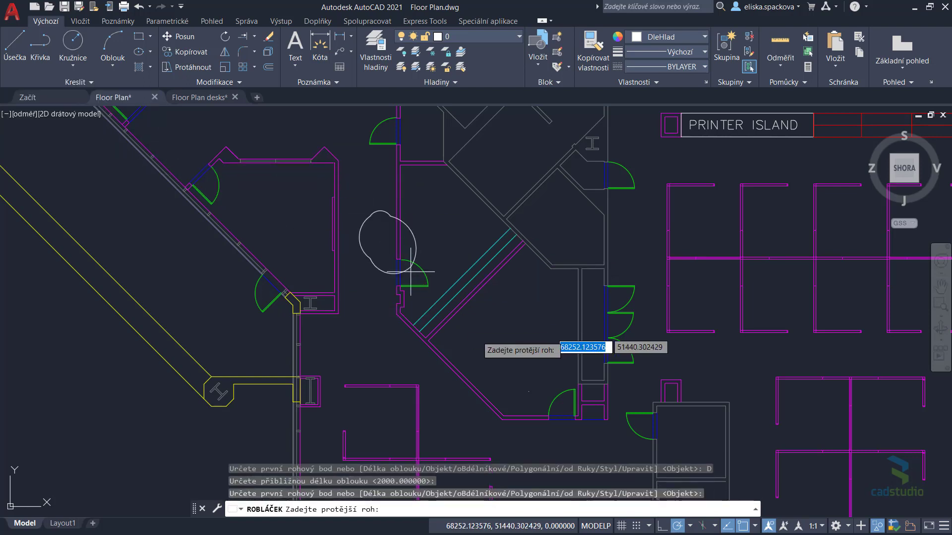
click(654, 435)
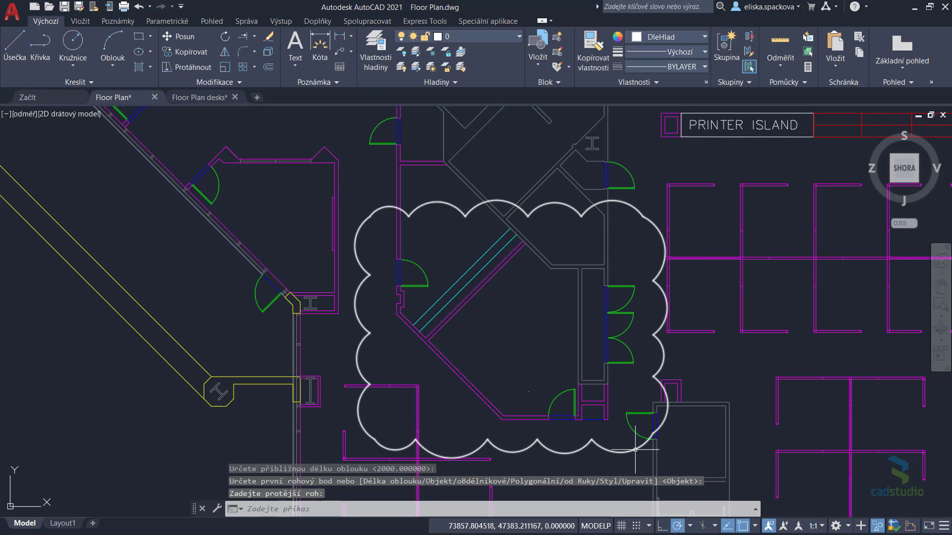
click(635, 449)
Review the revision cloud's properties in the Properties palette, then close it.
right_click(529, 327)
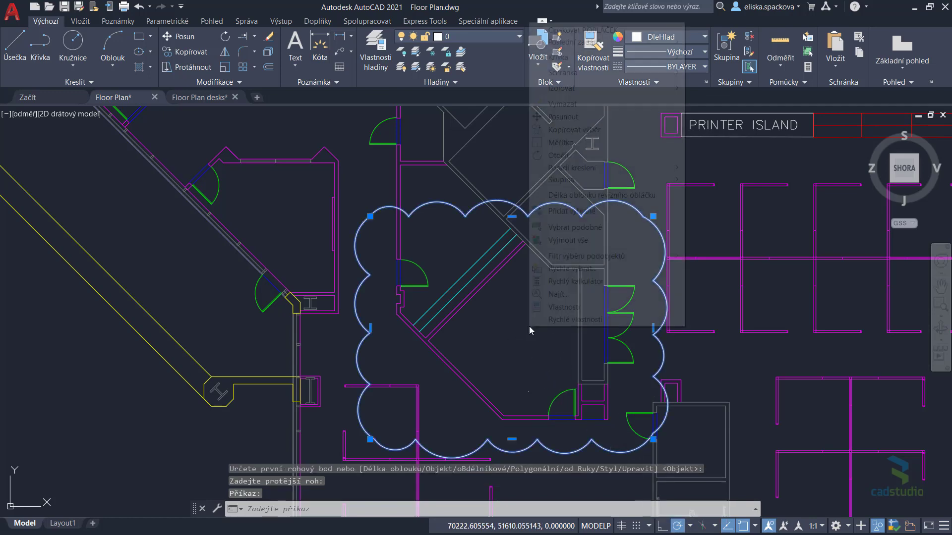
click(559, 306)
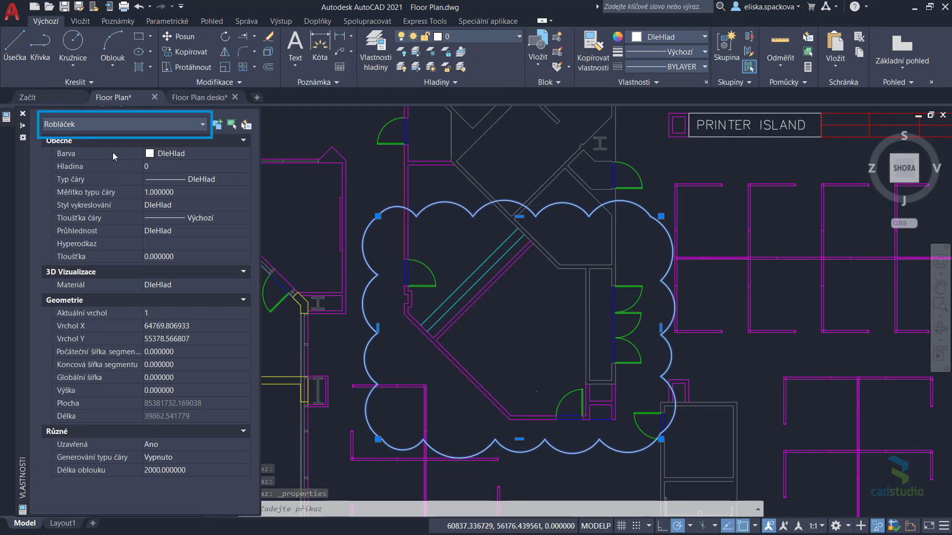
click(23, 115)
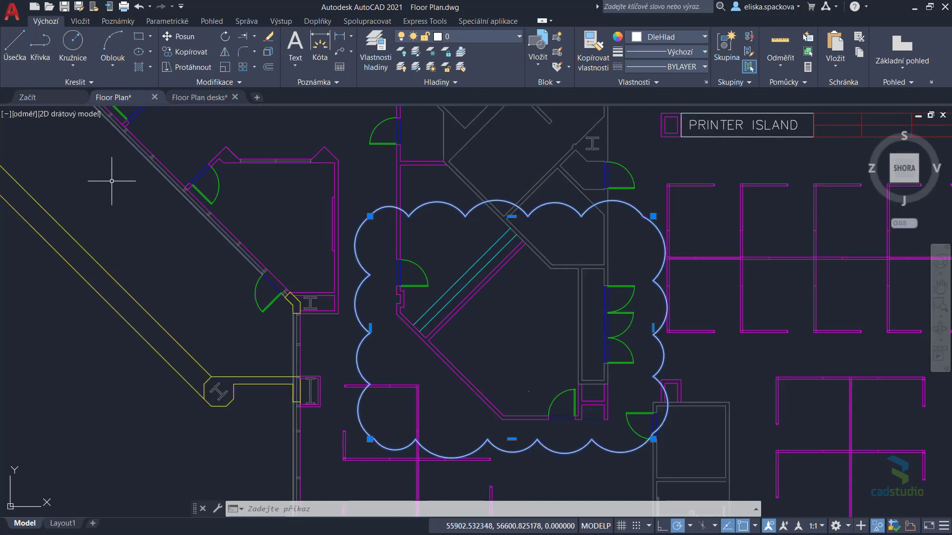
click(30, 115)
mouse_move(94, 126)
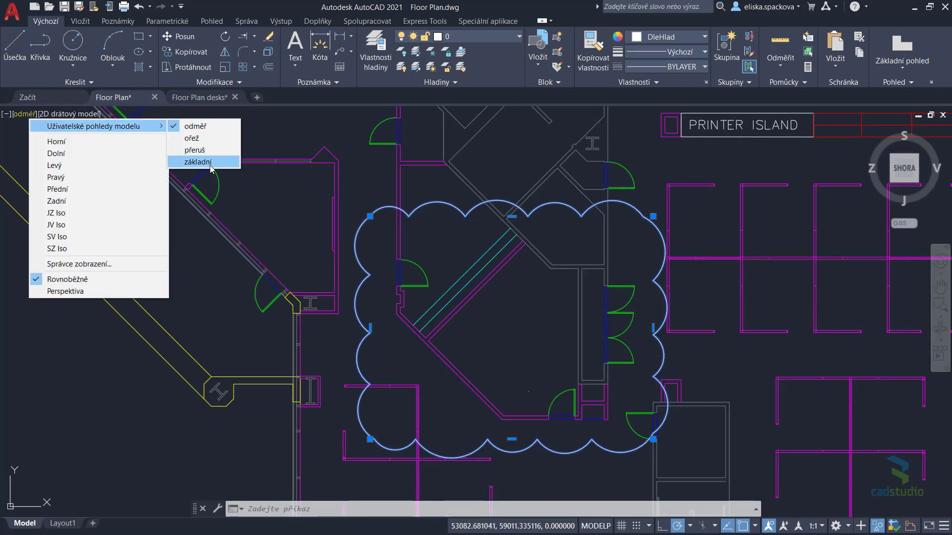
Switch to saved view základní showing the entire office floor plan with the clouded area.
click(188, 165)
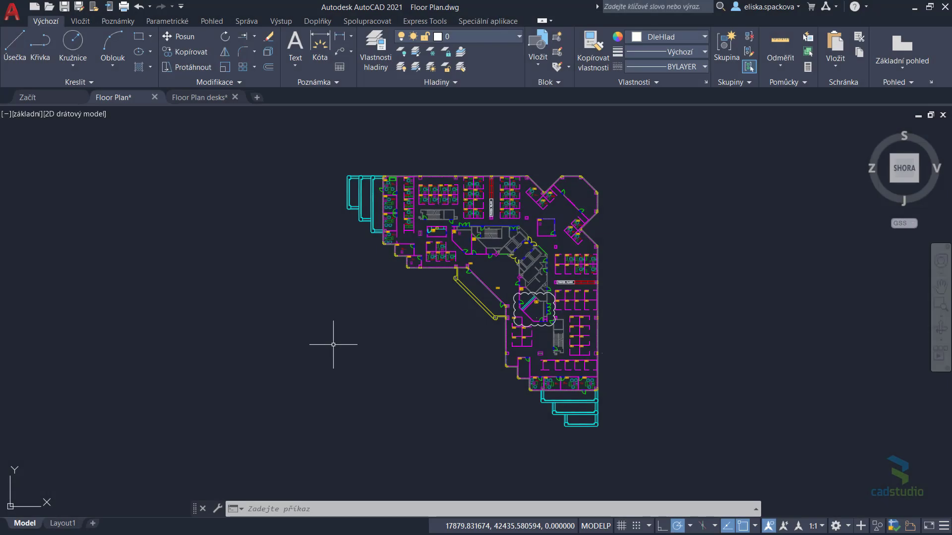
Open DWG History, try the time, user and date filters, and compare with the 13:37 version.
click(212, 22)
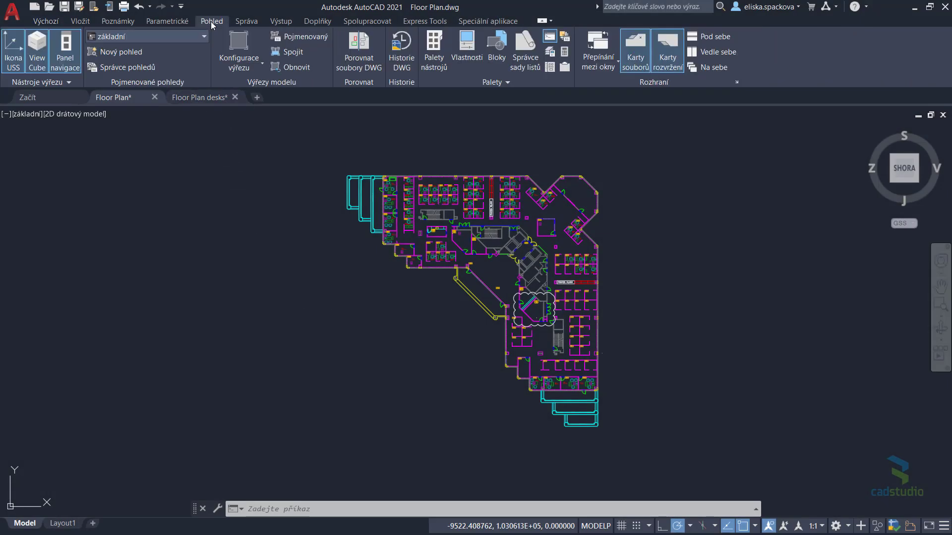
click(400, 62)
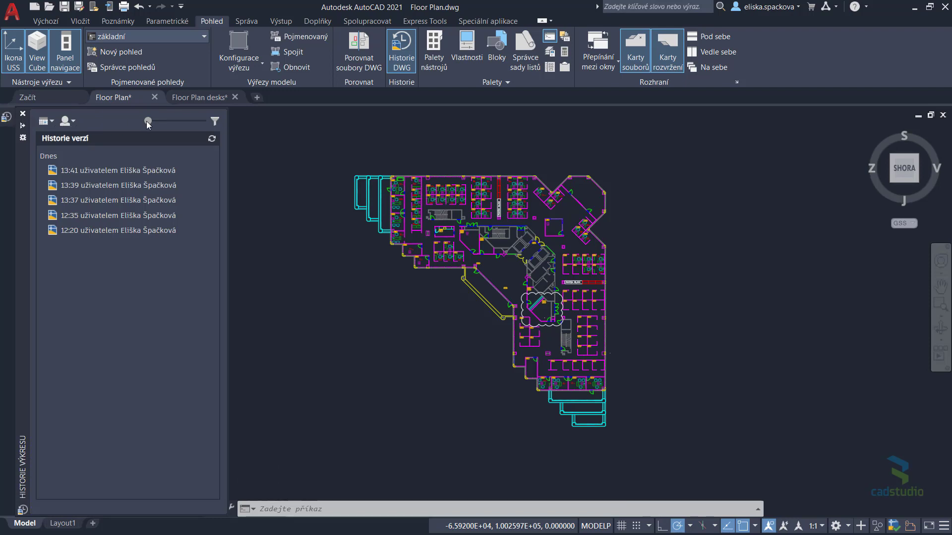
mouse_move(147, 121)
mouse_down()
mouse_move(176, 121)
mouse_move(141, 122)
mouse_up()
click(73, 124)
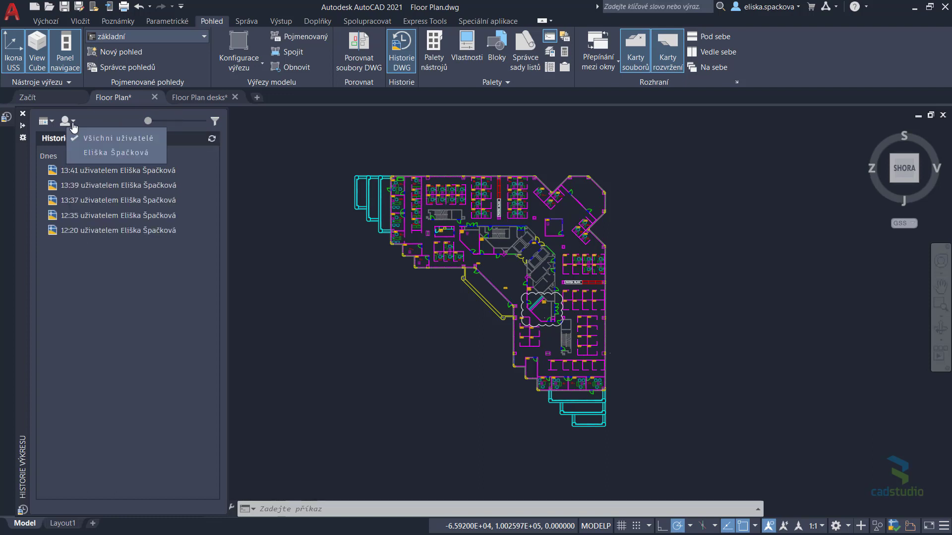
click(73, 124)
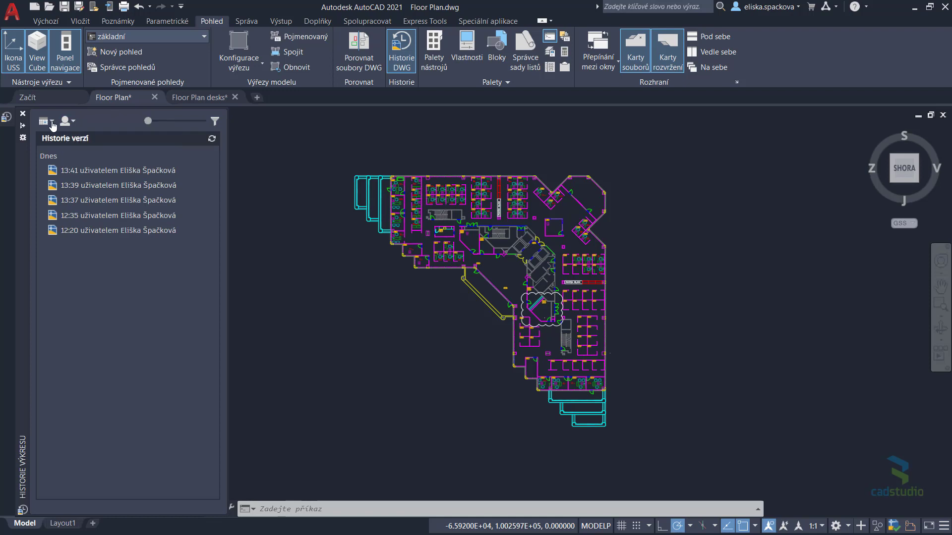
click(52, 122)
click(53, 123)
mouse_move(119, 200)
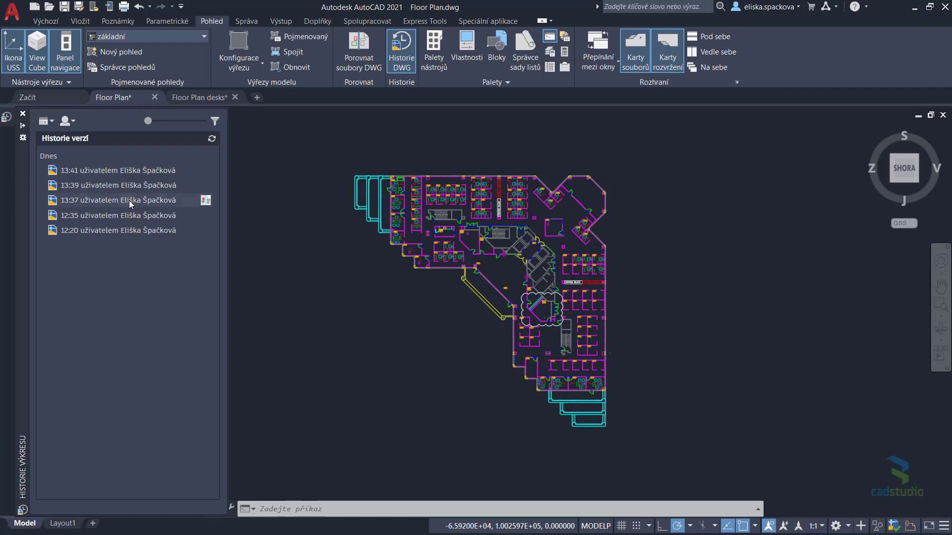
click(137, 201)
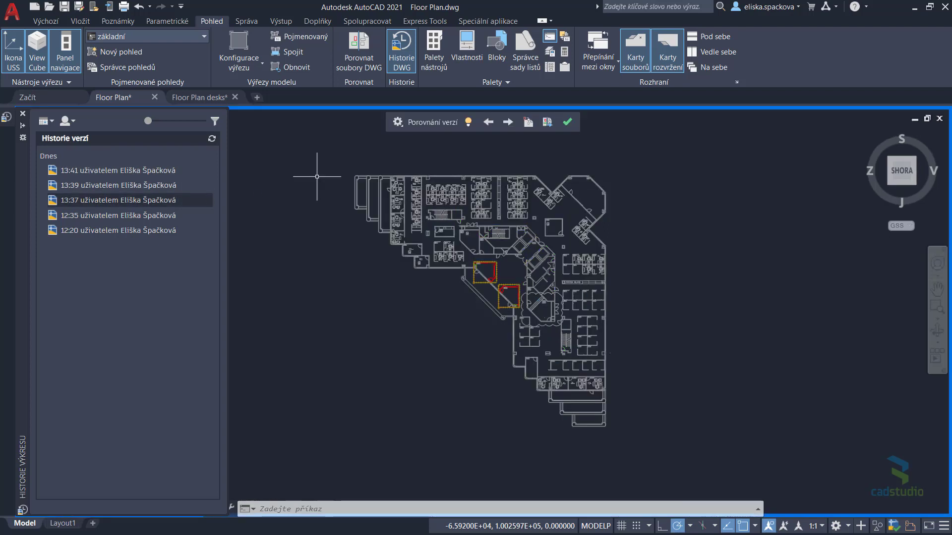
Step through the changes at rooms 6002 and 6198 and frame both in view.
click(507, 123)
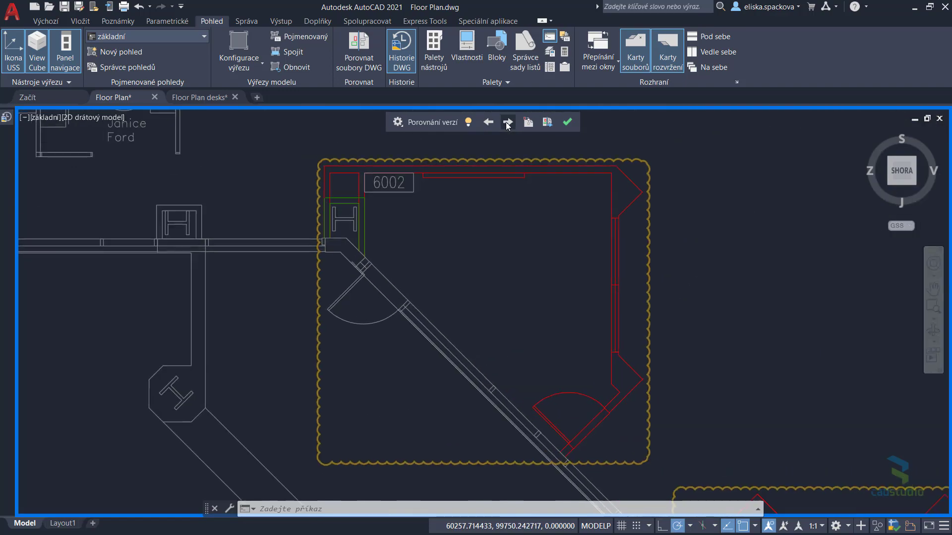
click(507, 123)
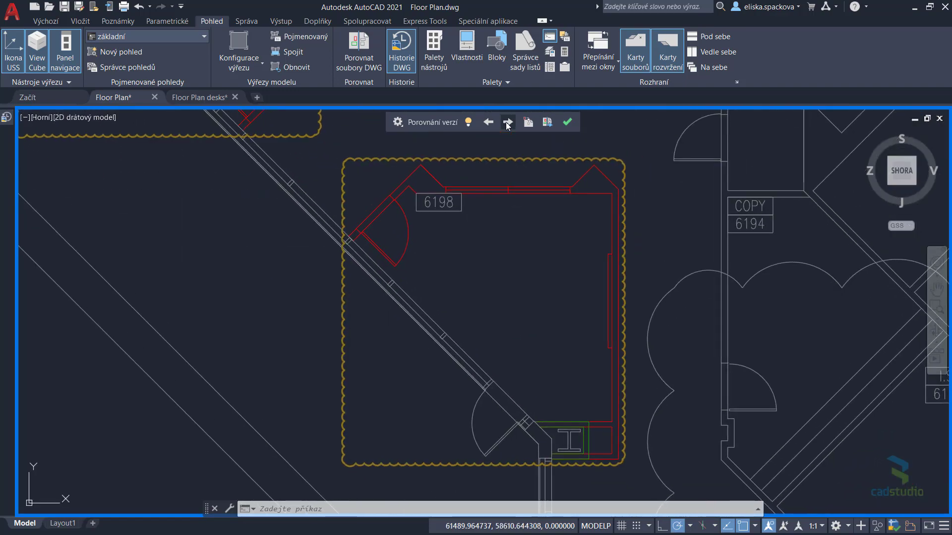
scroll(402, 177, down, 5)
middle_drag(208, 124, 463, 257)
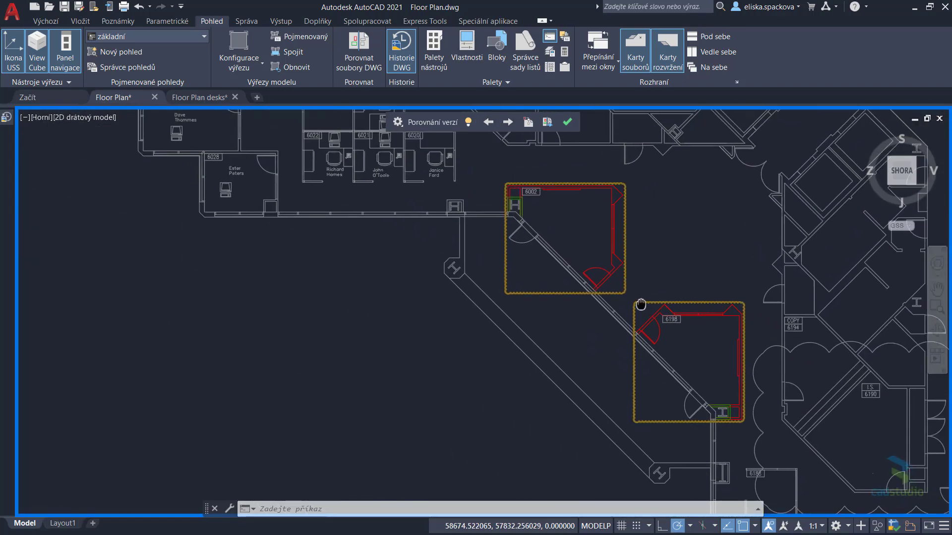
Toggle common and removed geometry off and back on in the comparison settings.
click(398, 122)
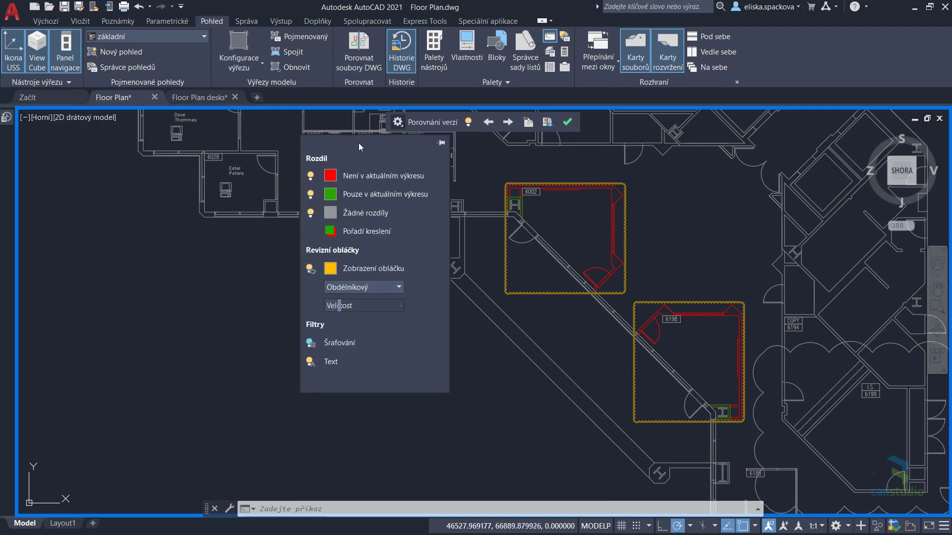
drag(358, 142, 131, 219)
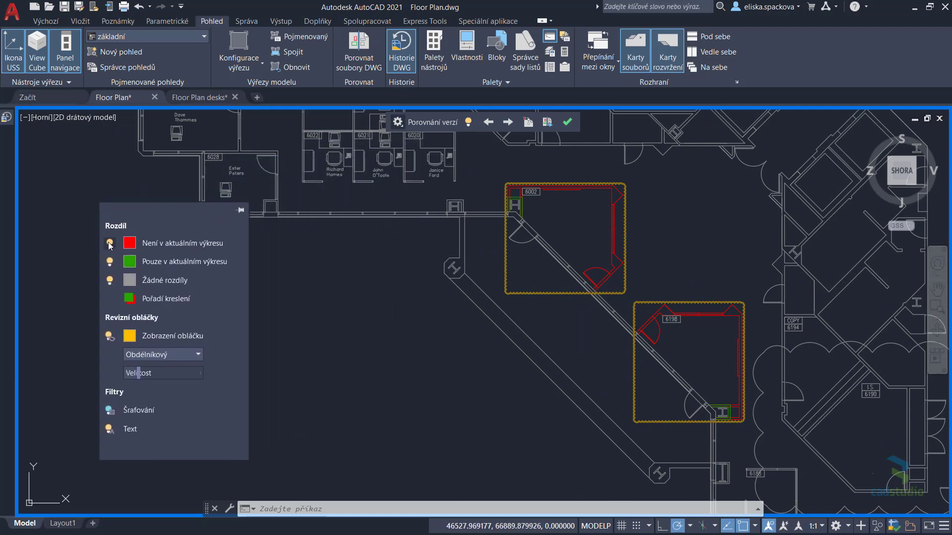
click(110, 281)
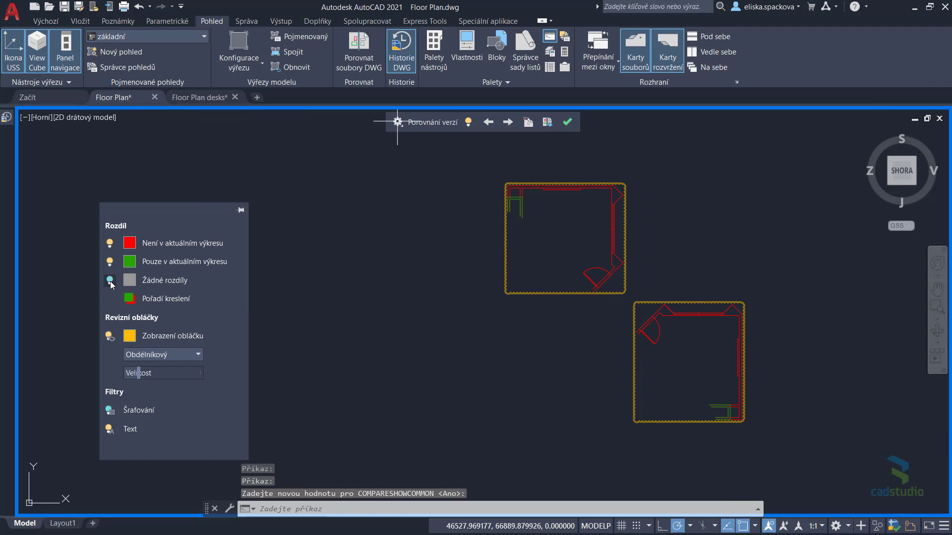
click(110, 280)
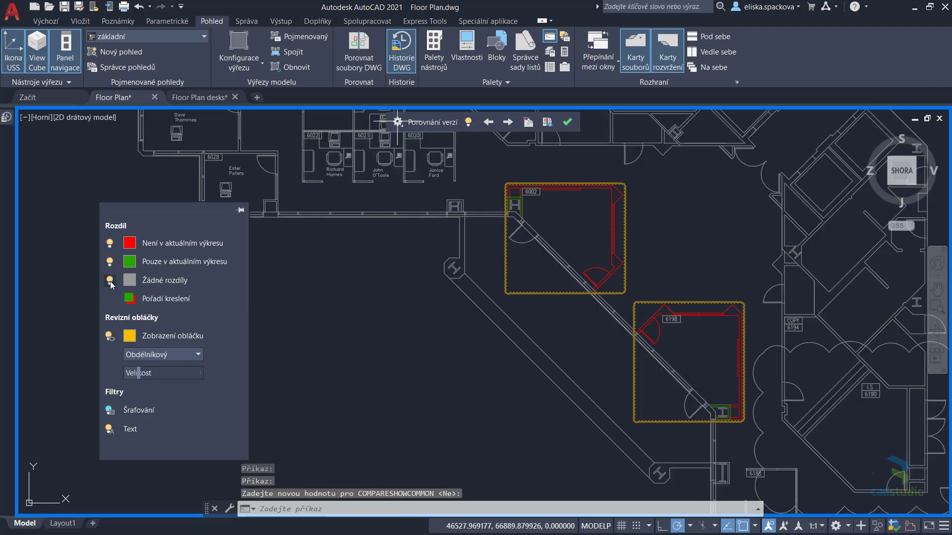
click(110, 246)
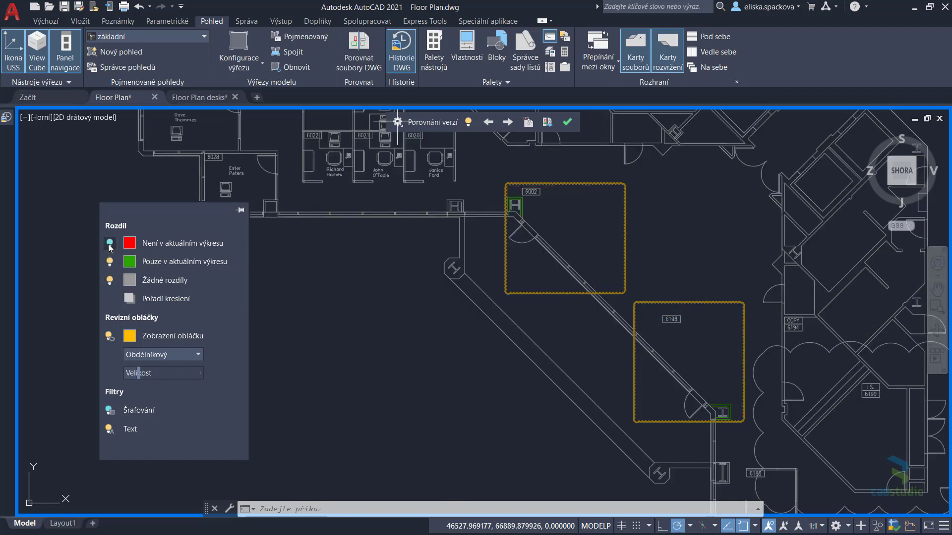
click(110, 244)
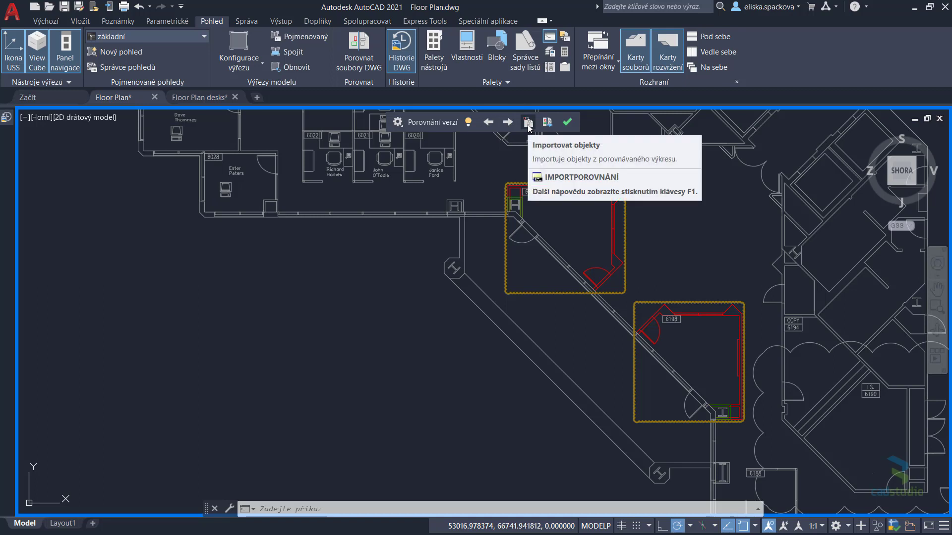
End the version comparison and restore the saved 'základní' view of the whole plan.
click(567, 122)
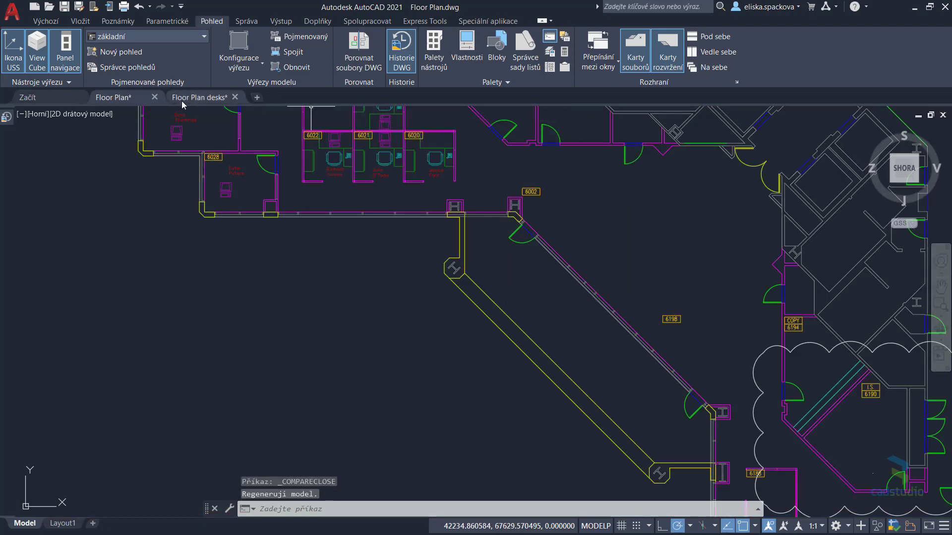
click(37, 114)
mouse_move(100, 126)
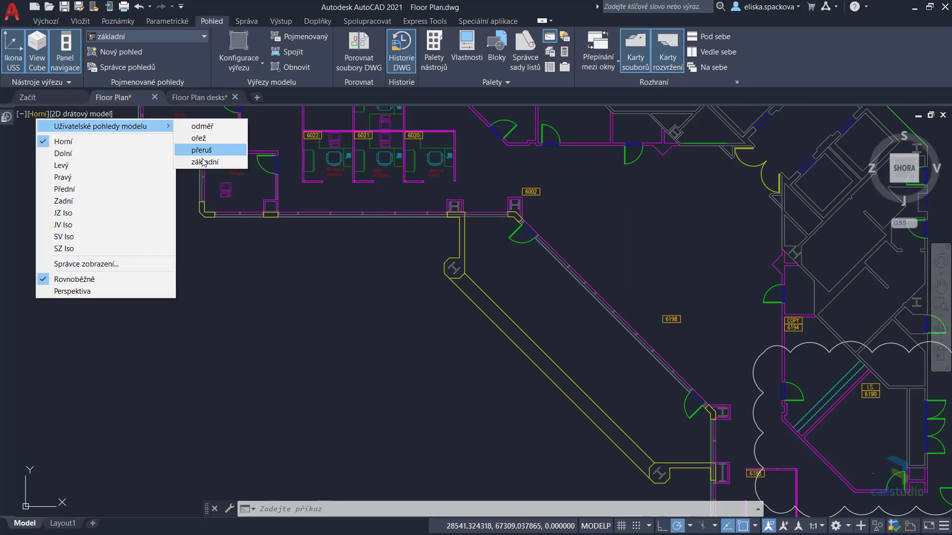
click(200, 161)
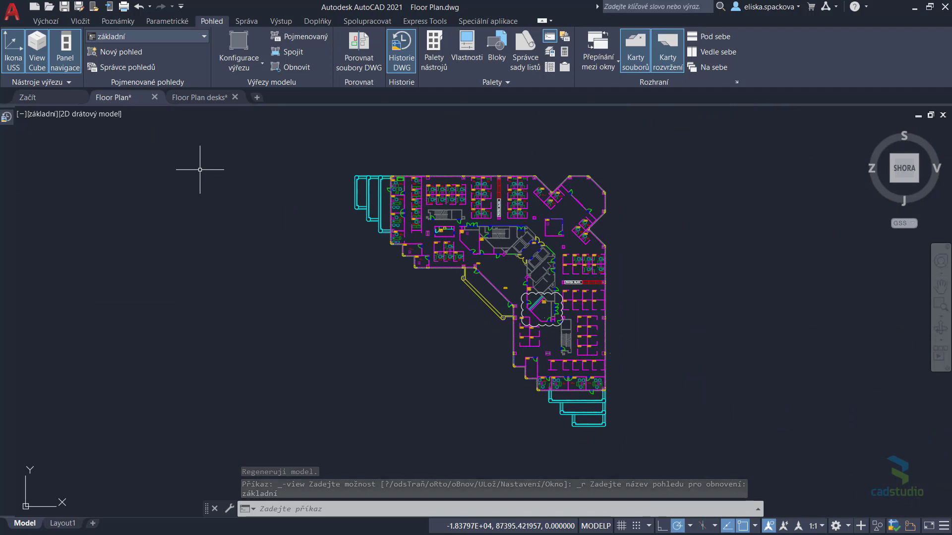
Save the Floor Plan desks drawing, then return to the Floor Plan drawing.
click(200, 98)
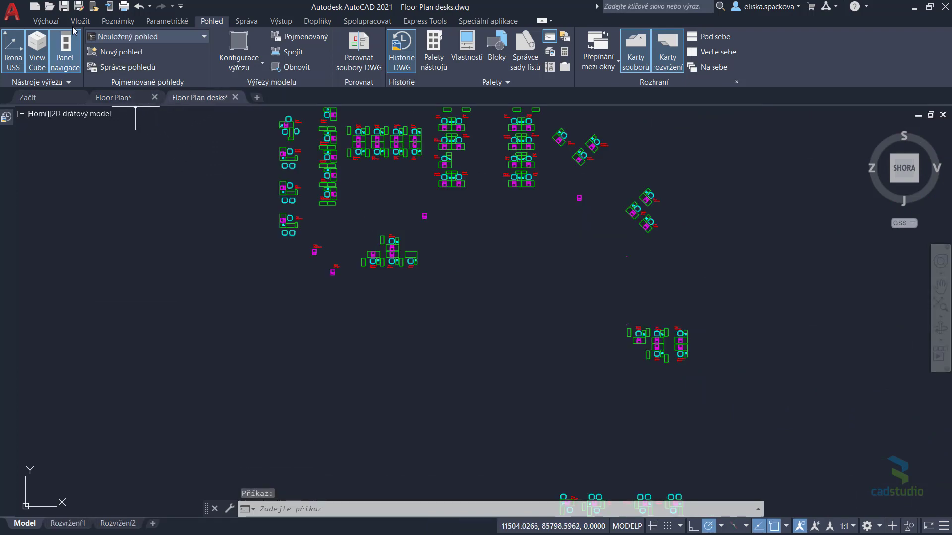
click(62, 8)
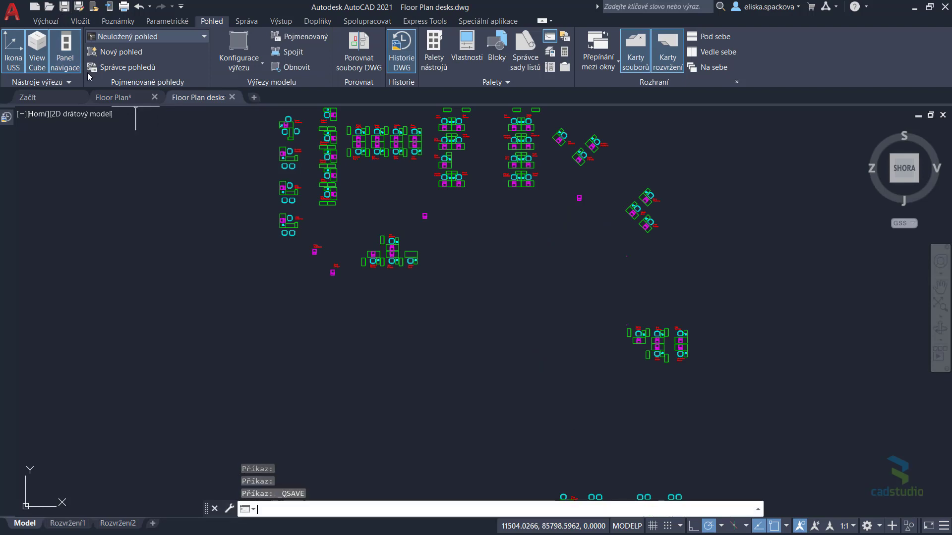
click(116, 101)
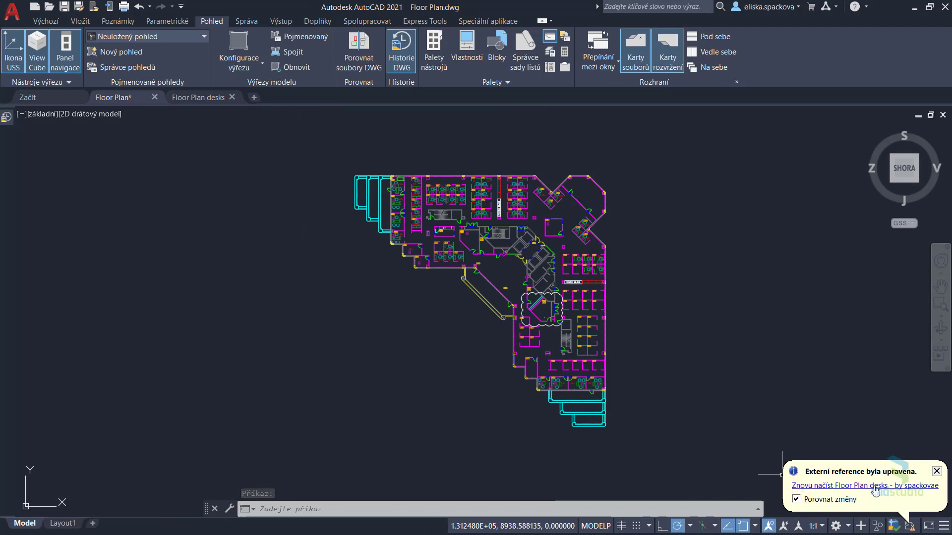
Reload the modified desks xref with Compare changes, zoom in and toggle the missing-objects display.
click(875, 490)
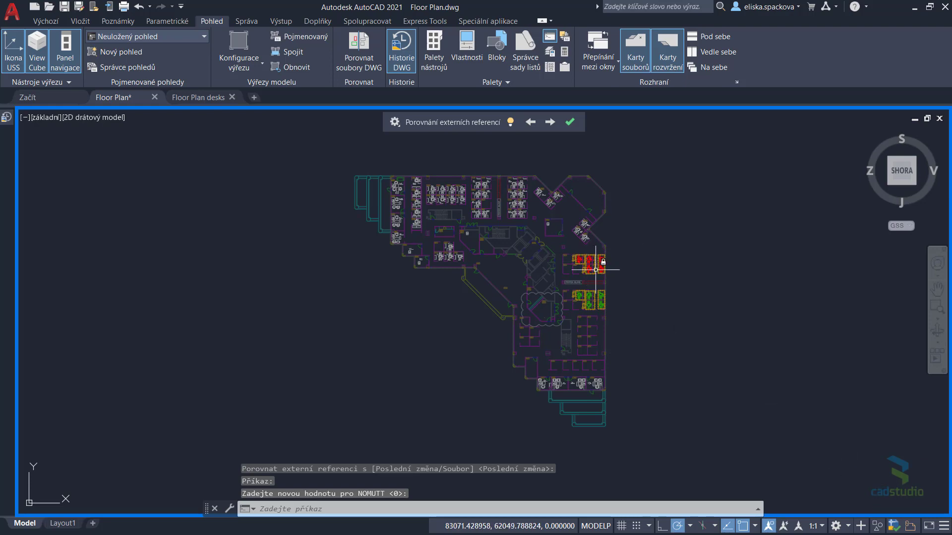
scroll(598, 262, up, 4)
scroll(585, 223, up, 2)
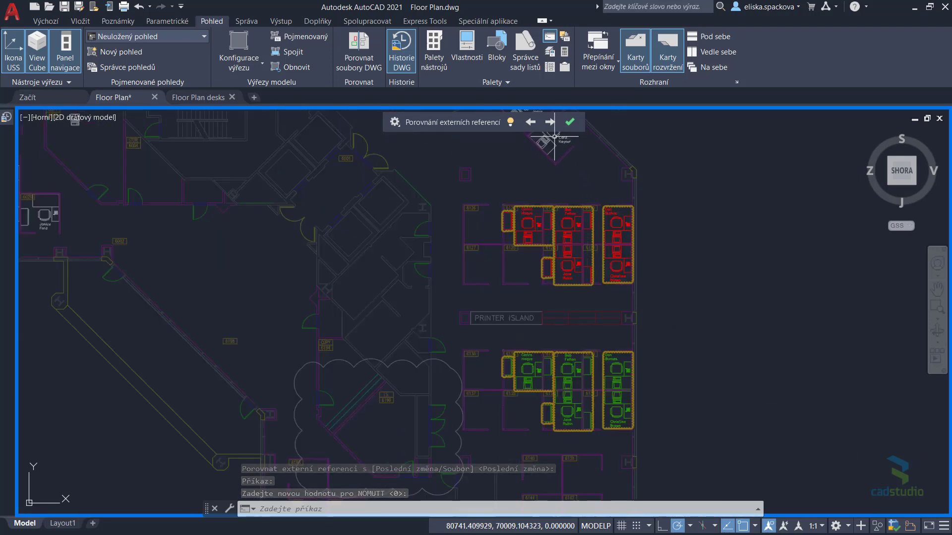
click(395, 123)
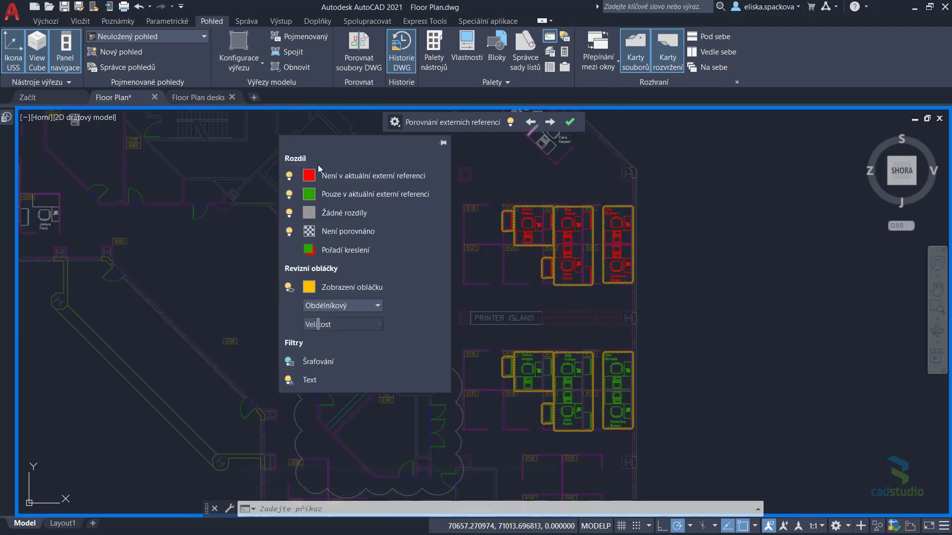
click(289, 176)
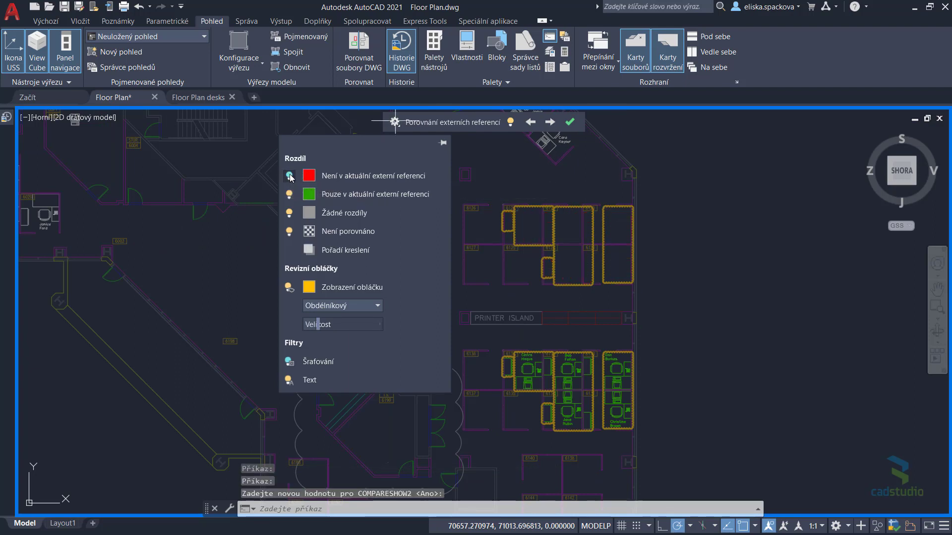
click(290, 176)
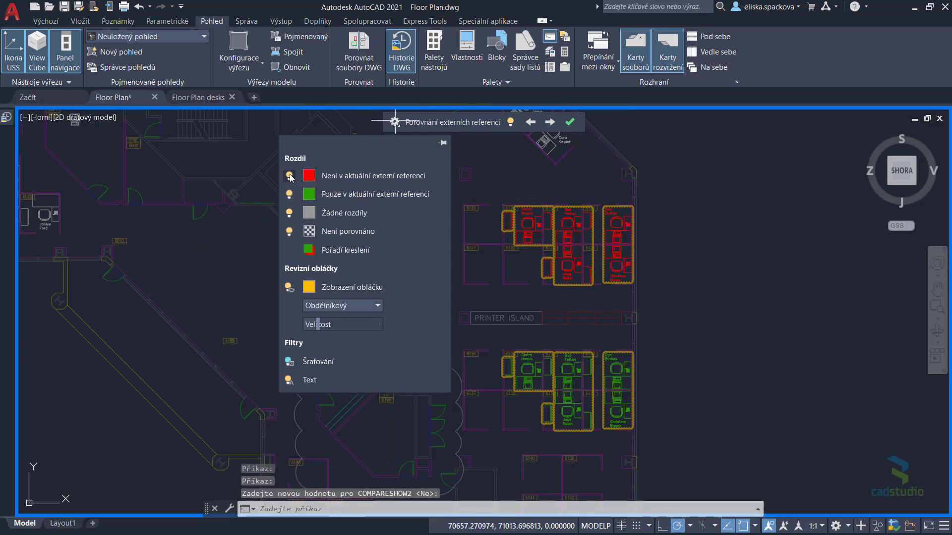
Finish the xref comparison and restore the 'základní' view of the whole plan.
click(569, 122)
click(37, 113)
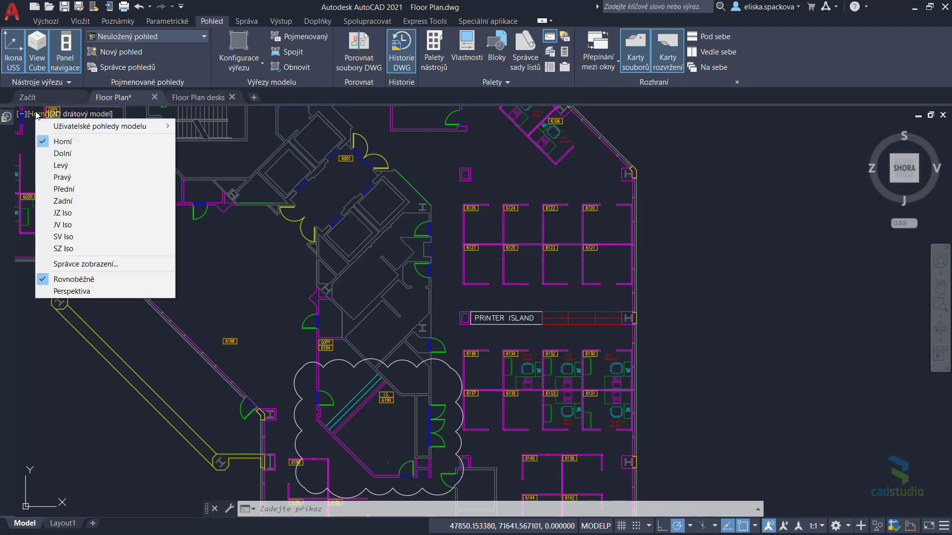
click(207, 161)
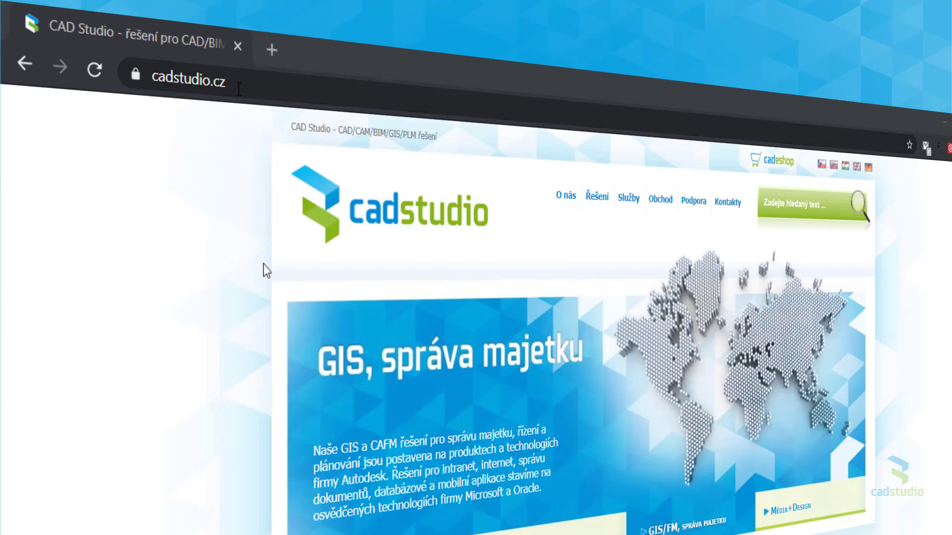
Go to web.autocad.com and open Floor Plan.dwg from the Dropbox CAD Studio folder.
click(239, 90)
text(web)
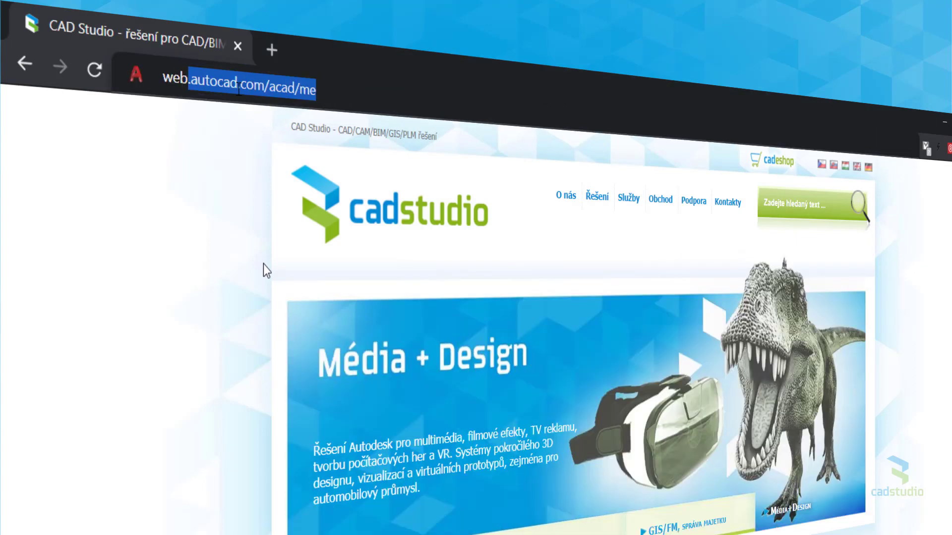
key(Return)
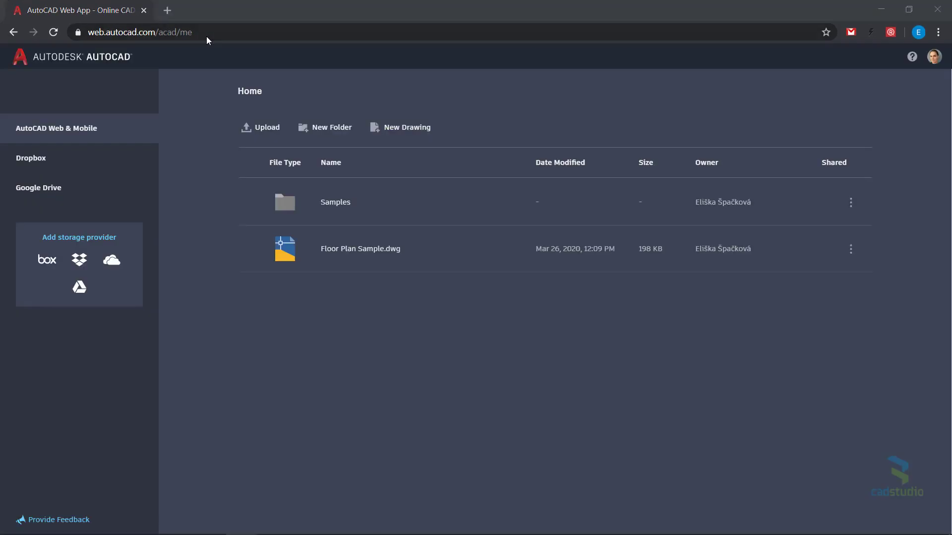
click(52, 160)
scroll(354, 300, down, 5)
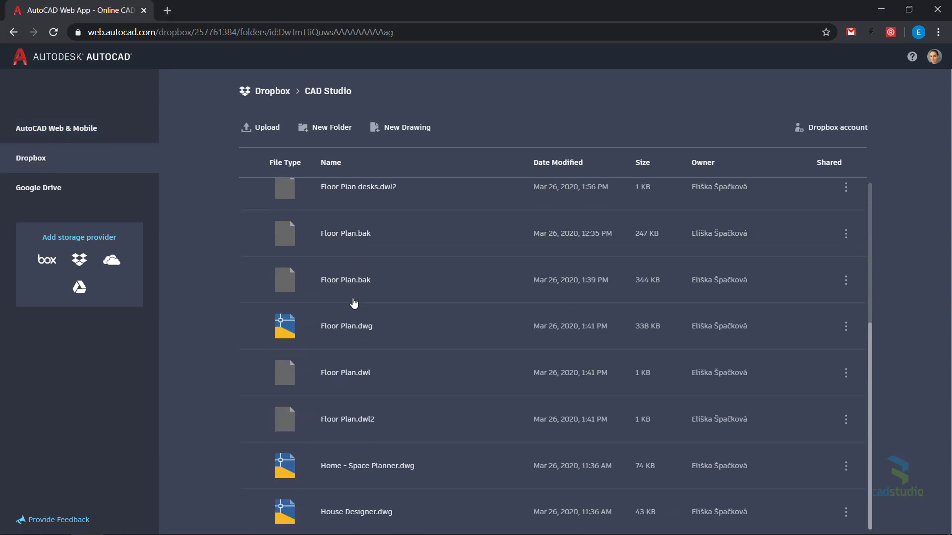
click(355, 326)
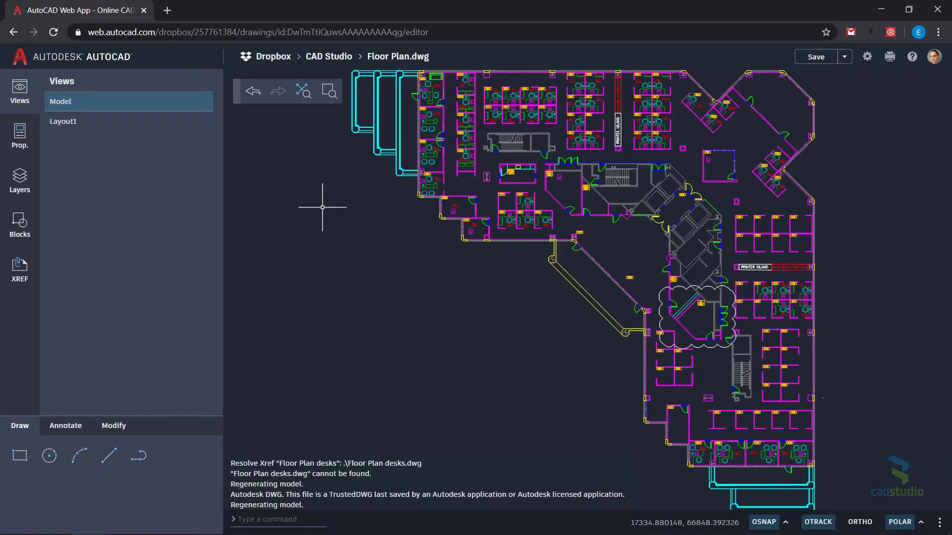
Unload the Floor Plan desks.dwg xref and show the Libraries blocks from Home - Space Planner.dwg.
click(21, 272)
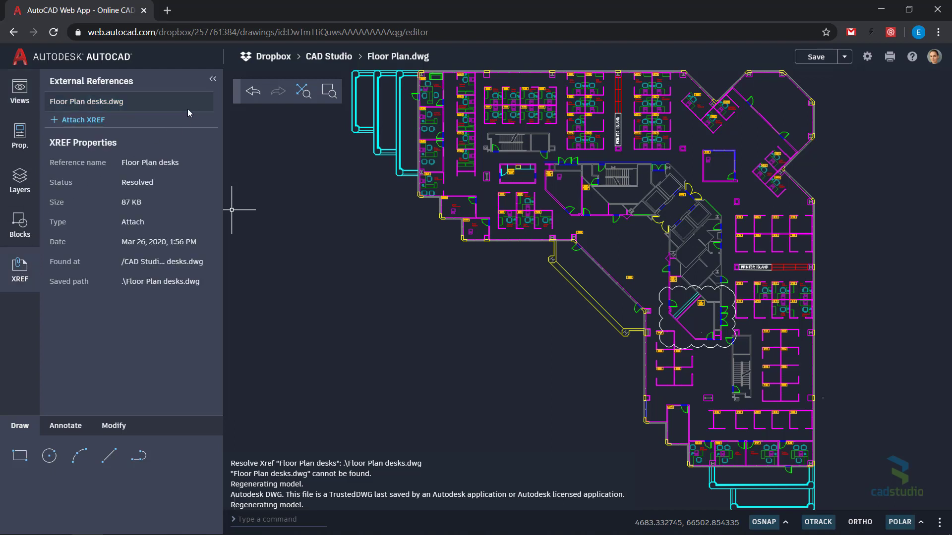
click(182, 103)
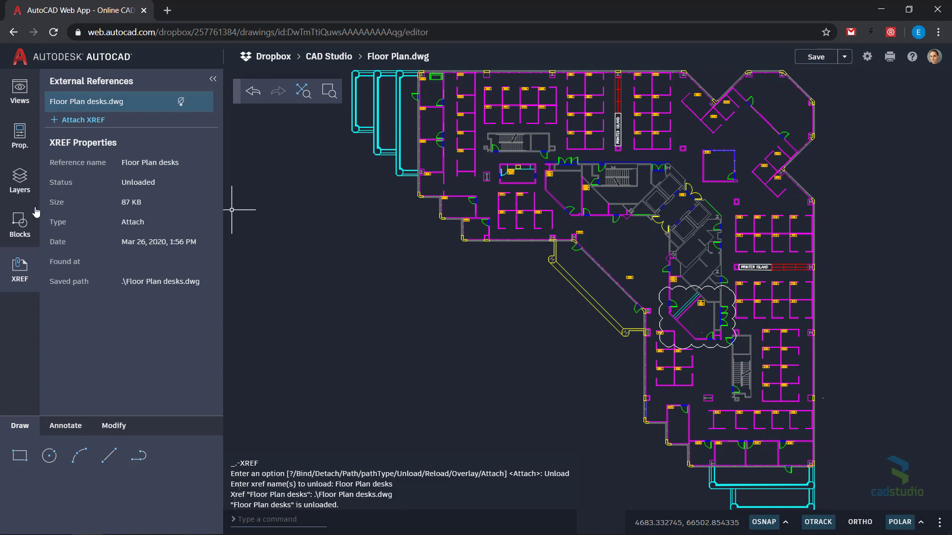
click(25, 222)
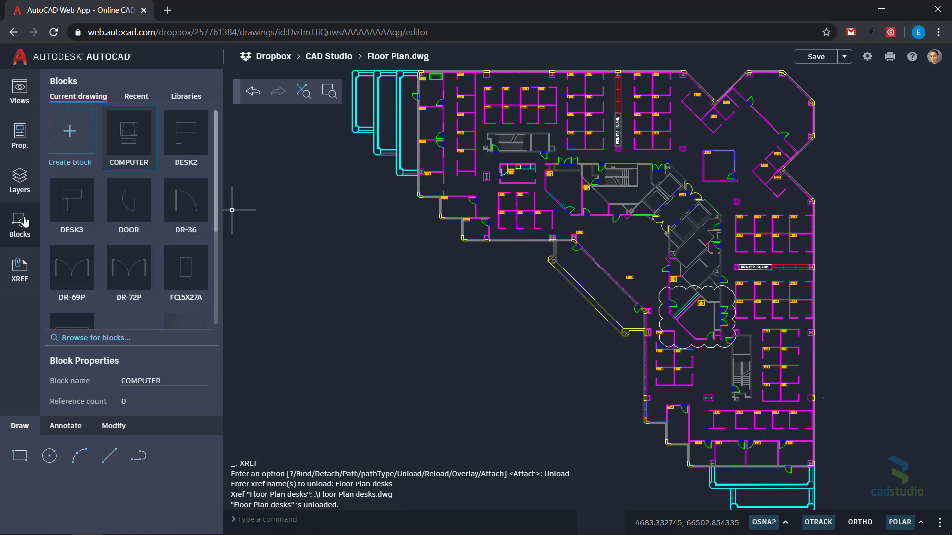
click(180, 99)
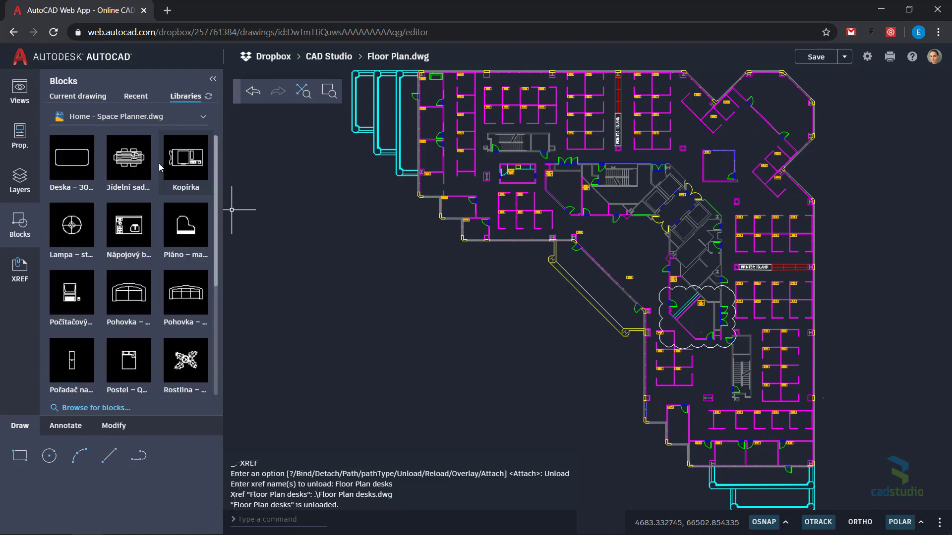
Place the Pohovka sofa block mid-plan, save, and switch the library to House Designer.dwg.
mouse_move(131, 310)
mouse_down()
mouse_move(614, 255)
mouse_move(617, 245)
mouse_up()
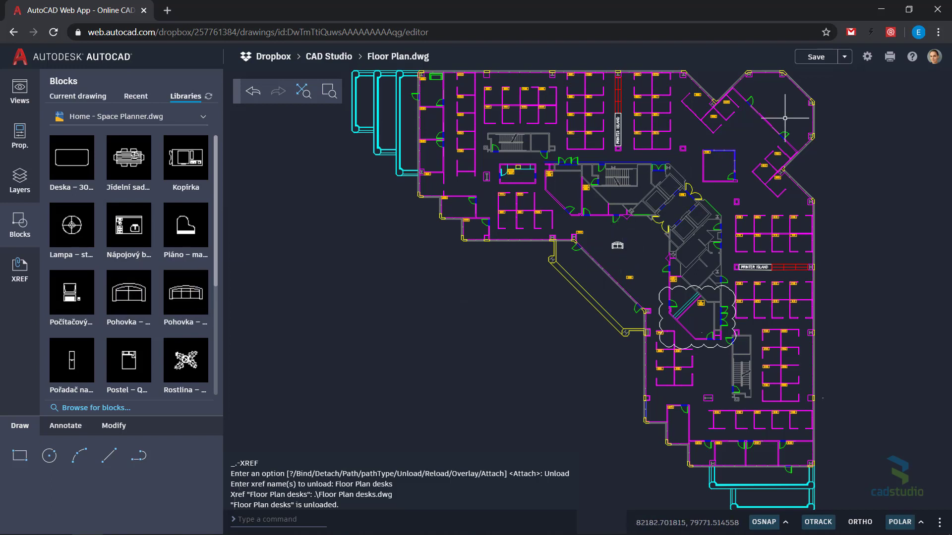
click(817, 59)
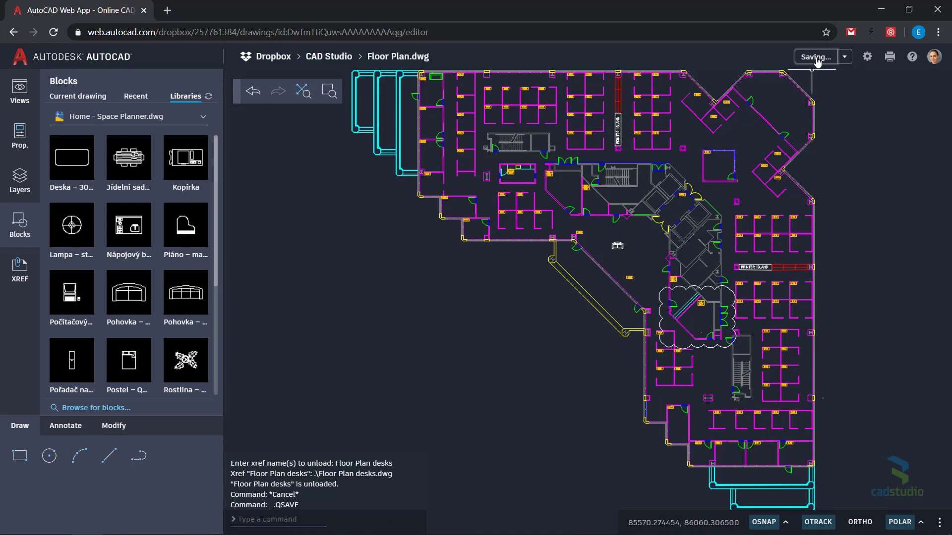
click(207, 123)
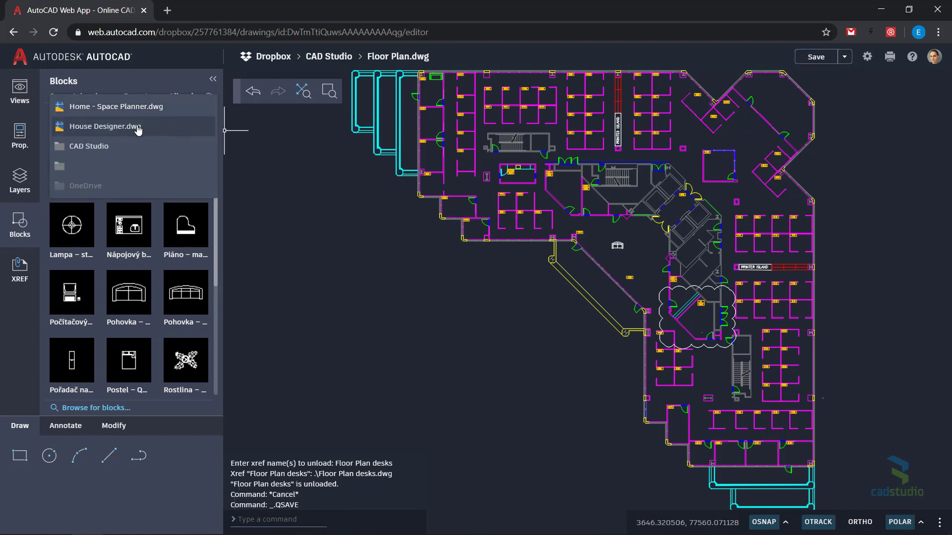
click(133, 127)
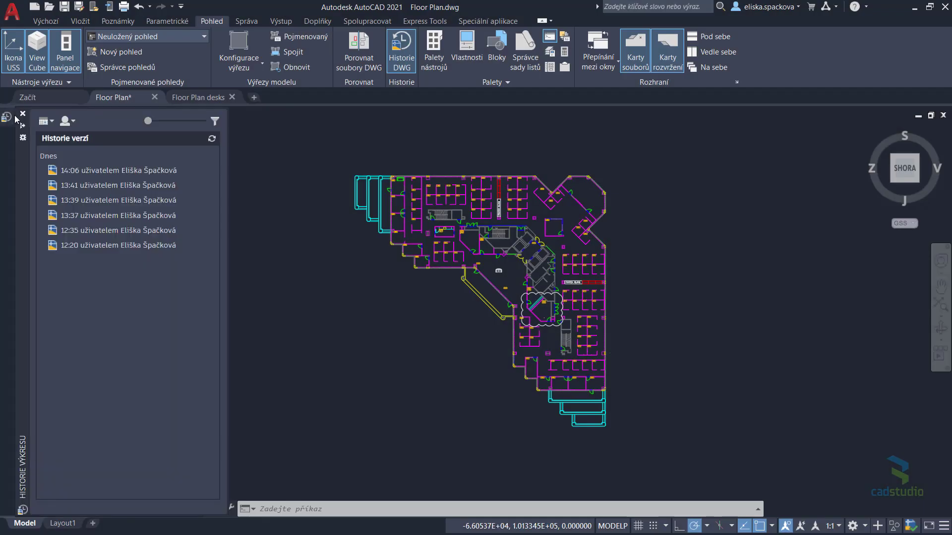
Compare Floor Plan with its 13:41 version to see the added sofa, then exit compare.
mouse_move(119, 185)
click(204, 185)
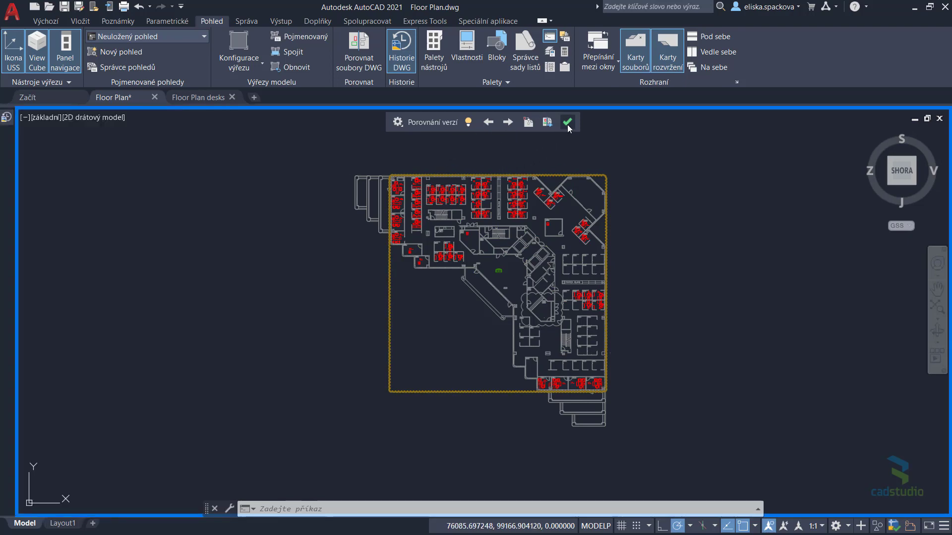
click(567, 122)
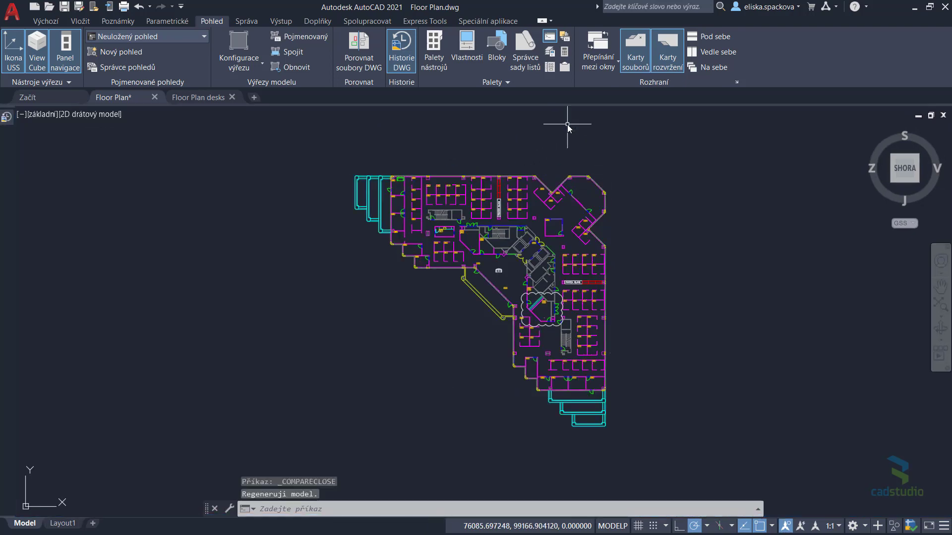